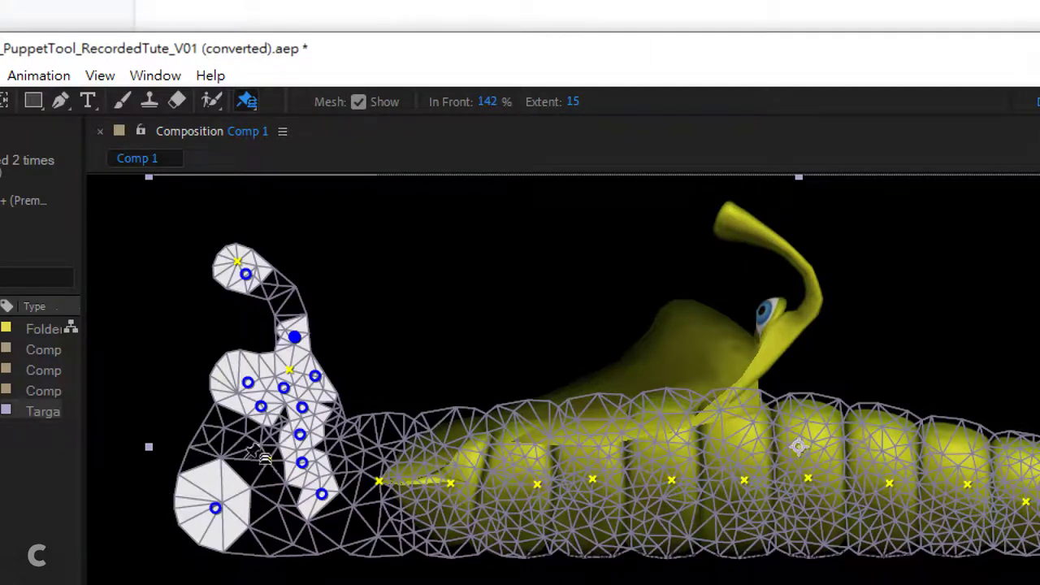
Place additional Puppet Overlap pins across the lower part of the worm's original head outline
{"action": "left_click", "coordinate": [251, 456]}
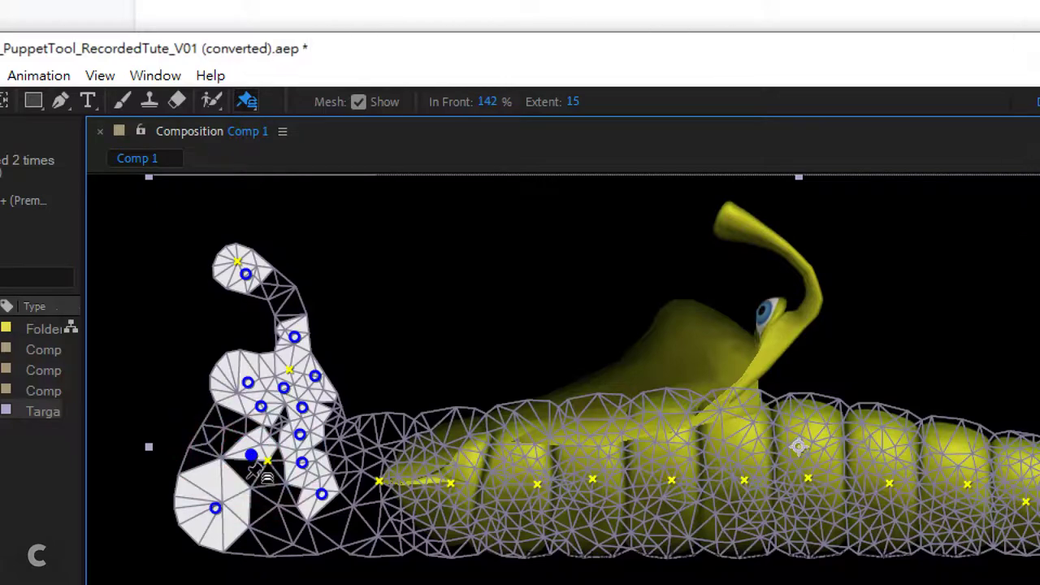
{"action": "left_click", "coordinate": [247, 480]}
{"action": "left_click", "coordinate": [290, 514]}
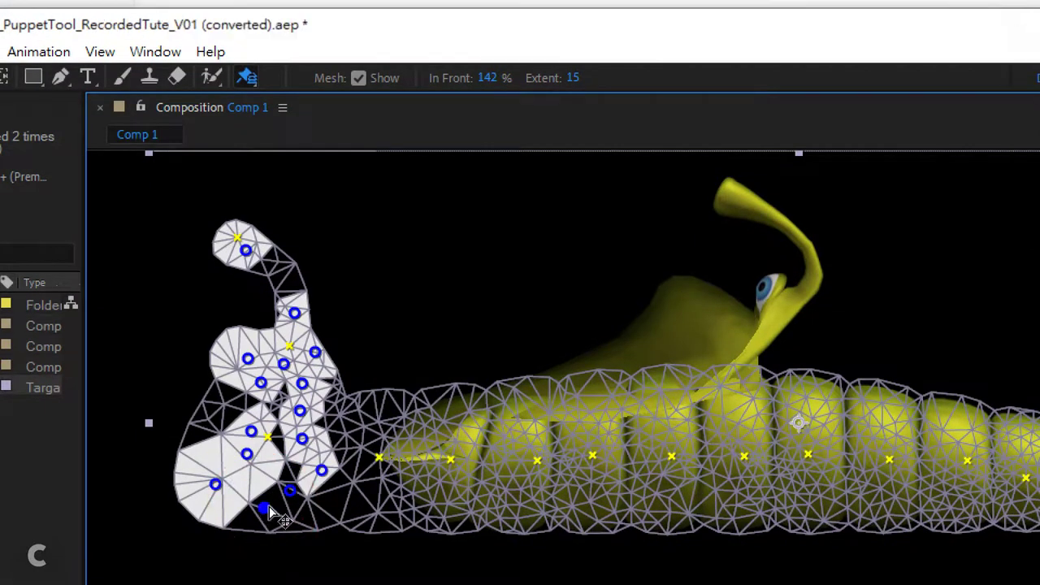
{"action": "left_click", "coordinate": [277, 500]}
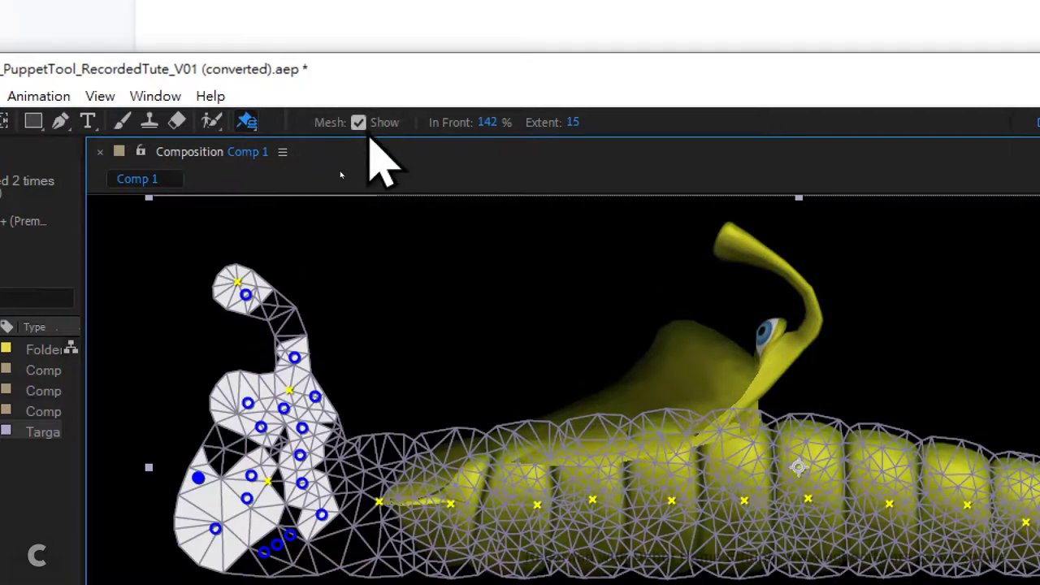
Hide the puppet mesh, maximize the After Effects window and select an overlap pin in the middle of the head outline
{"action": "left_click", "coordinate": [359, 122]}
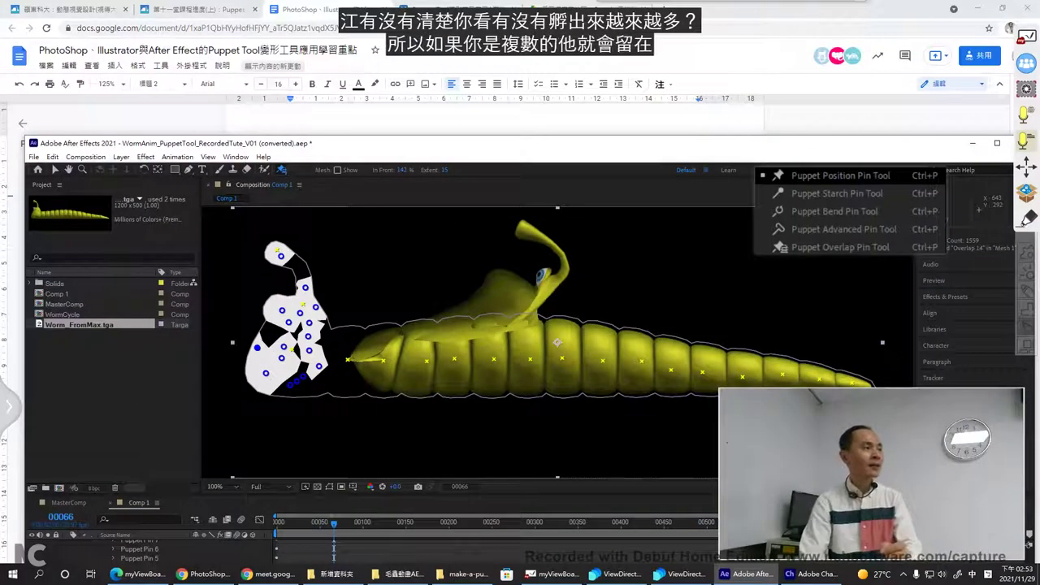
{"action": "double_click", "coordinate": [450, 145]}
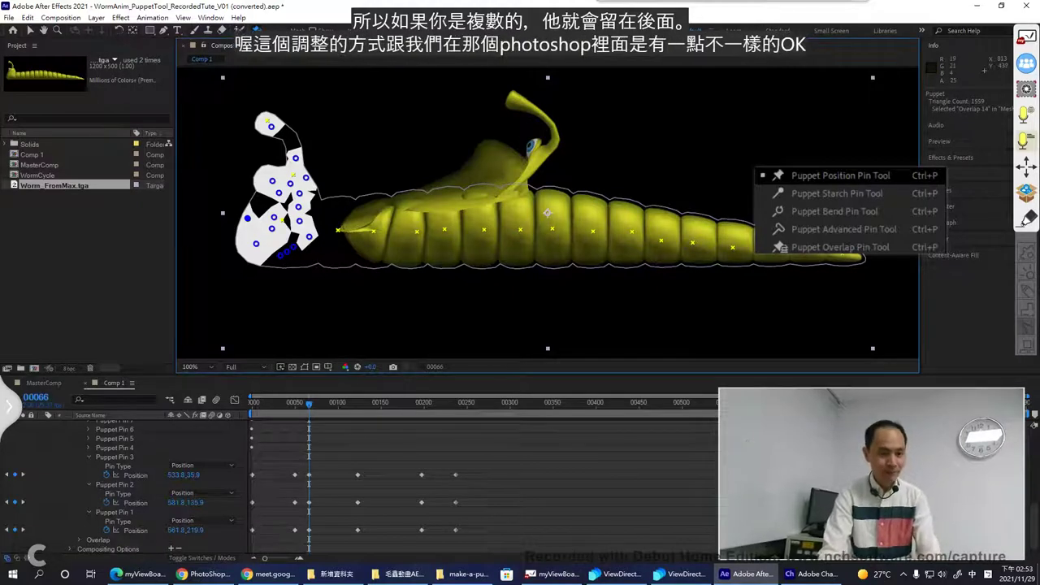
{"action": "left_click", "coordinate": [290, 184]}
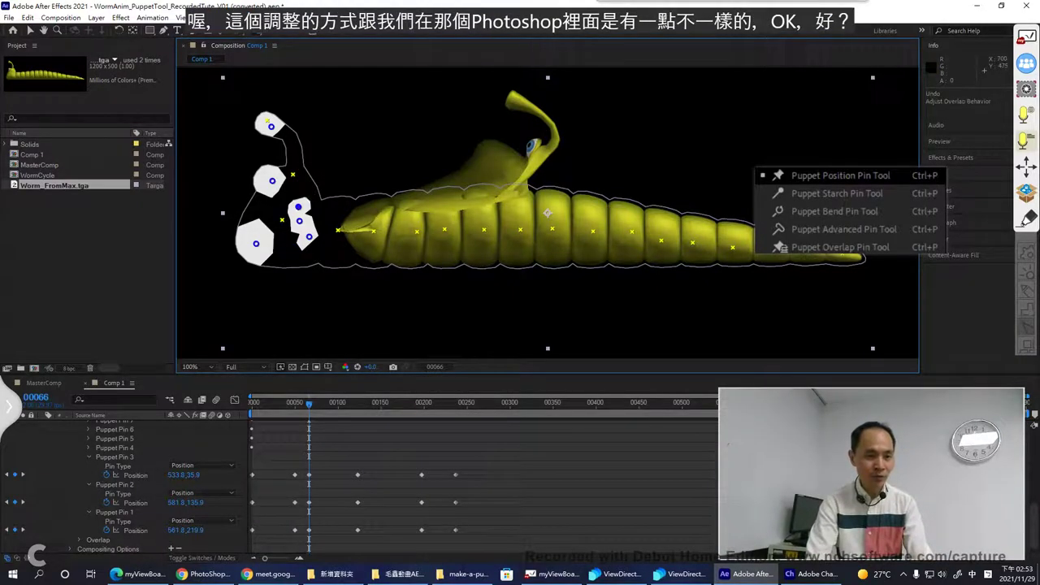
Undo all overlap pins and the latest head pin moves, back to the edit at frame 123
{"action": "key", "text": "ctrl+z"}
{"action": "key", "text": "ctrl+z"}
{"action": "key", "text": "ctrl+z"}
{"action": "key", "text": "ctrl+z"}
{"action": "key", "text": "ctrl+z"}
{"action": "key", "text": "ctrl+z"}
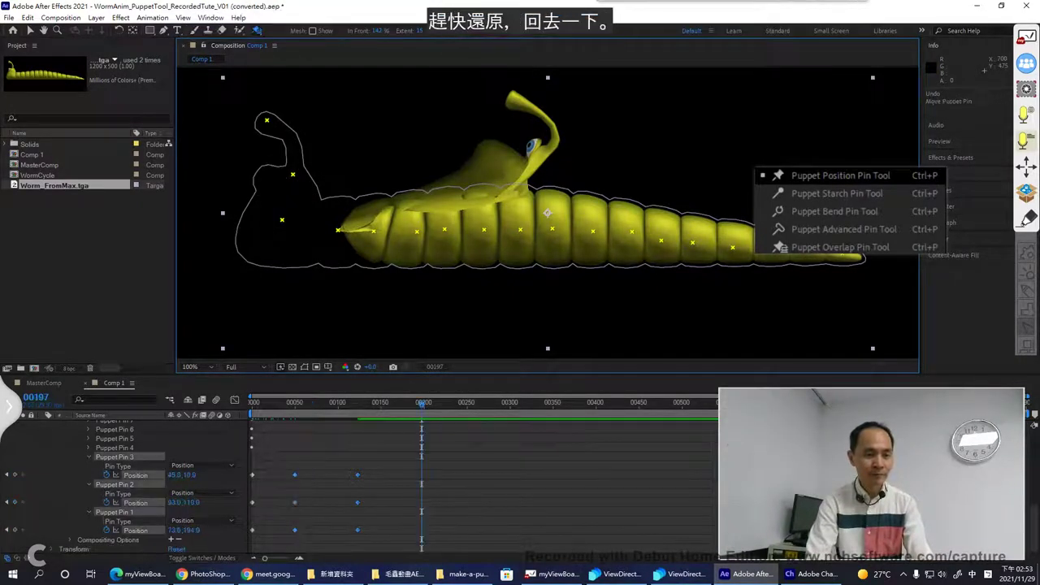
{"action": "key", "text": "ctrl+z"}
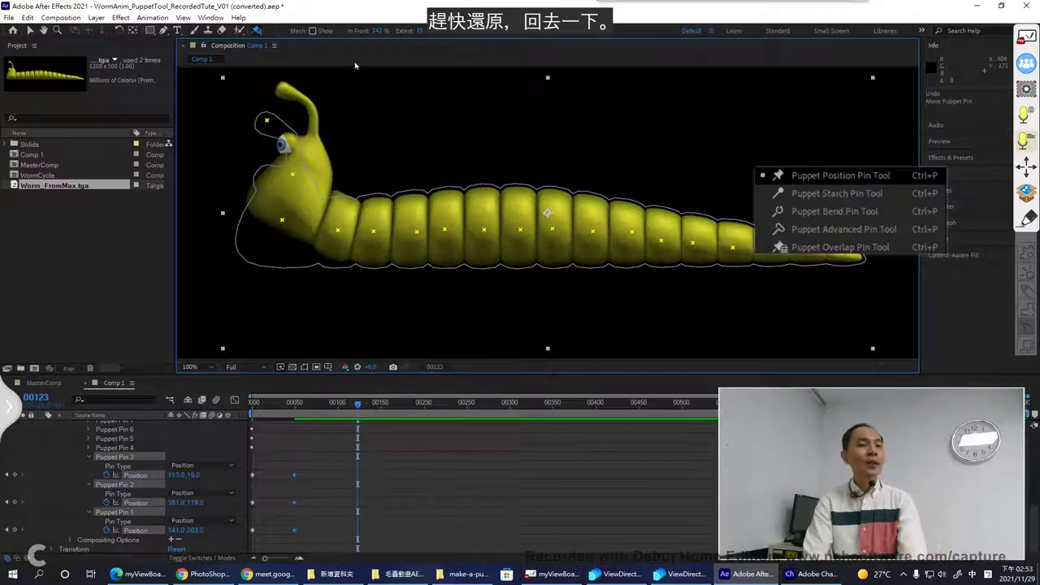
Switch to the Google Docs notes to review the After Effects Puppet tool descriptions, and return to After Effects
{"action": "left_click", "coordinate": [203, 575]}
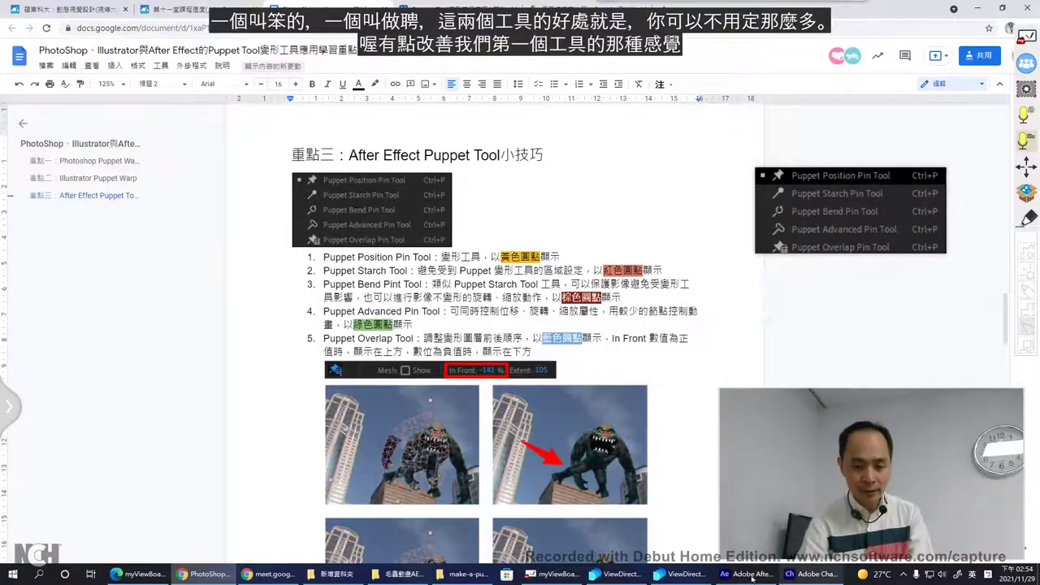
{"action": "left_click", "coordinate": [743, 574]}
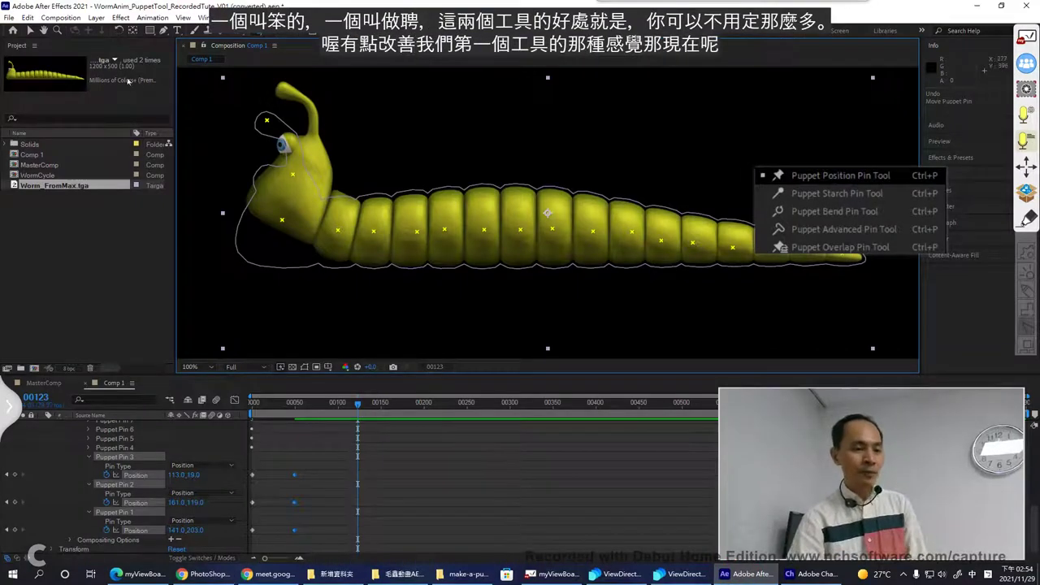
Create the composition Comp 2 with the HDTV 1080 29.97 preset and place Worm_FromMax.tga in its center
{"action": "left_click", "coordinate": [61, 17]}
{"action": "left_click", "coordinate": [74, 28]}
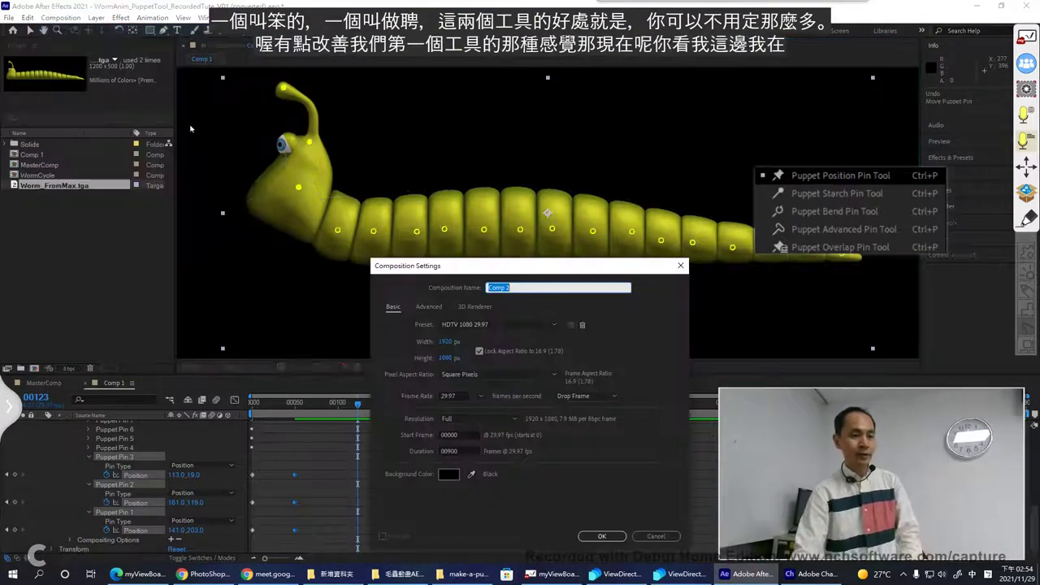
{"action": "left_click", "coordinate": [601, 535]}
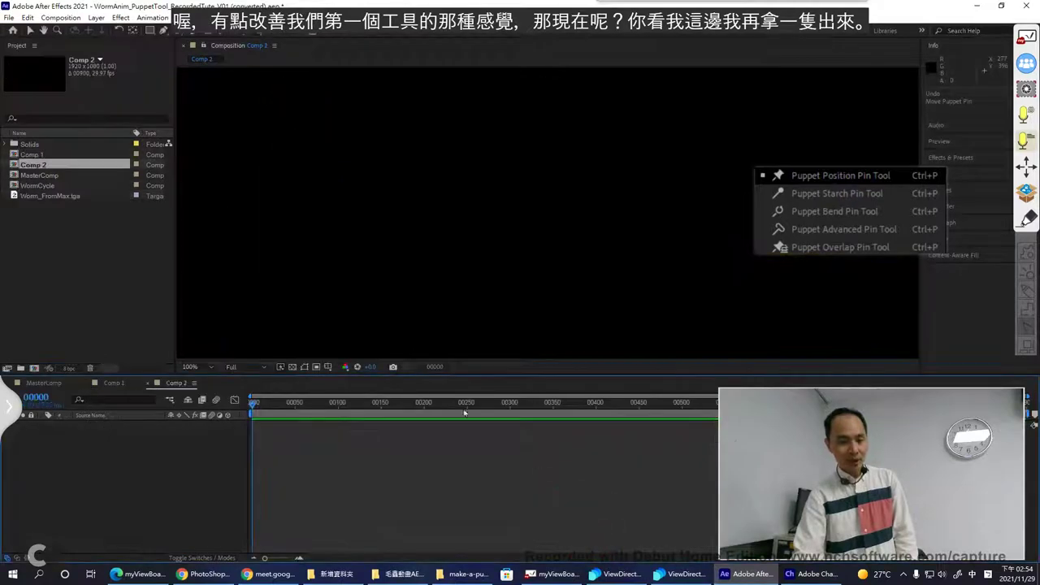
{"action": "left_click_drag", "start_coordinate": [54, 197], "coordinate": [554, 221]}
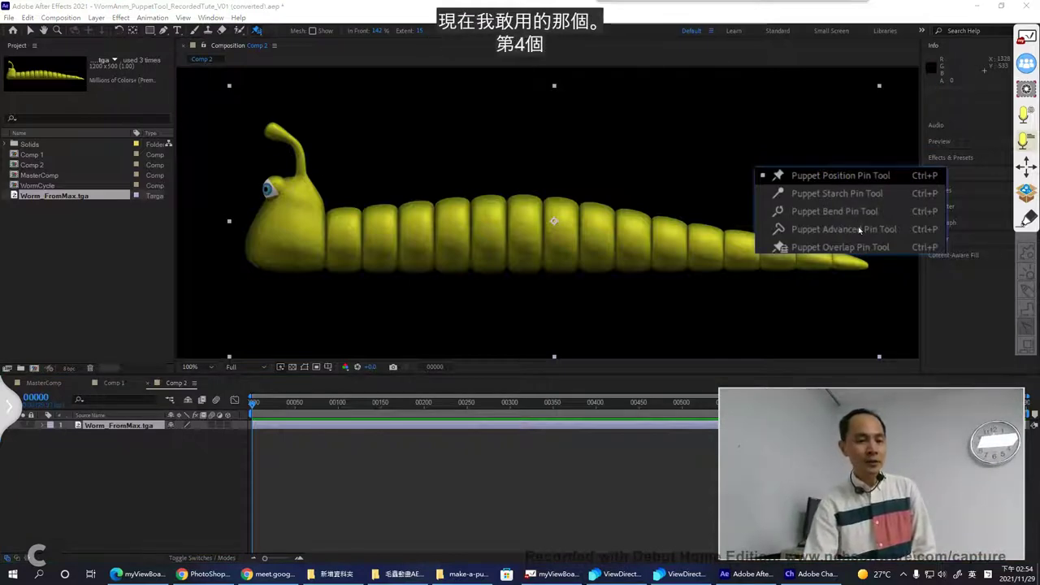
Add Puppet Advanced pins on the worm's antenna tip, mouth area and first body segment
{"action": "left_click_drag", "start_coordinate": [257, 32], "coordinate": [295, 68]}
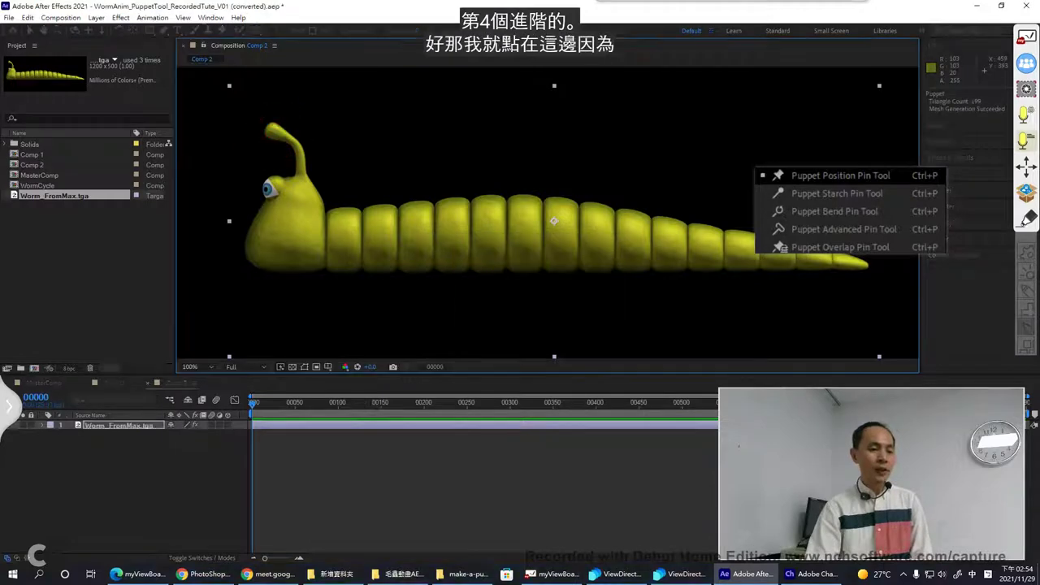
{"action": "left_click", "coordinate": [276, 132]}
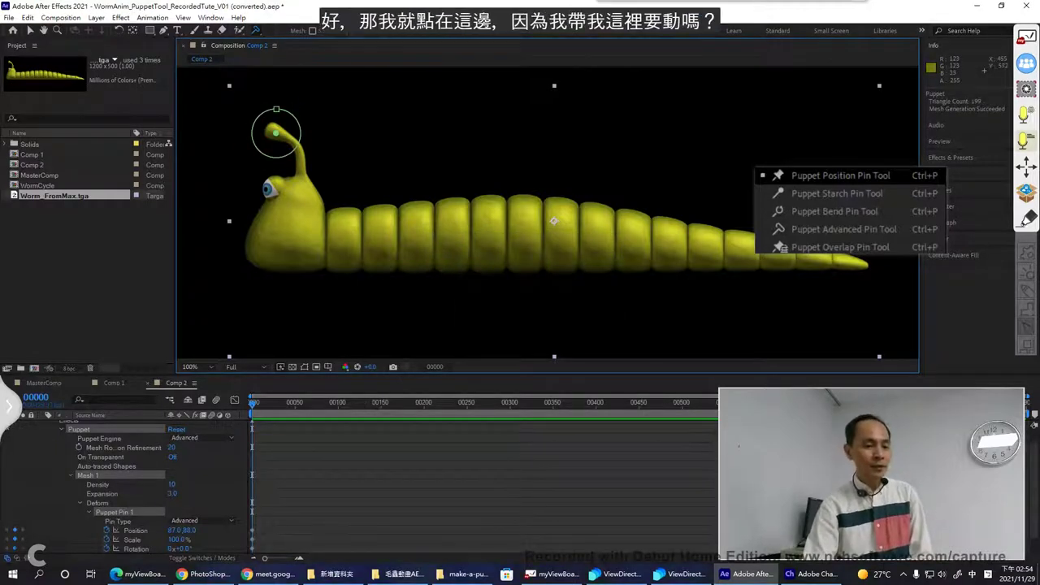
{"action": "left_click", "coordinate": [265, 225]}
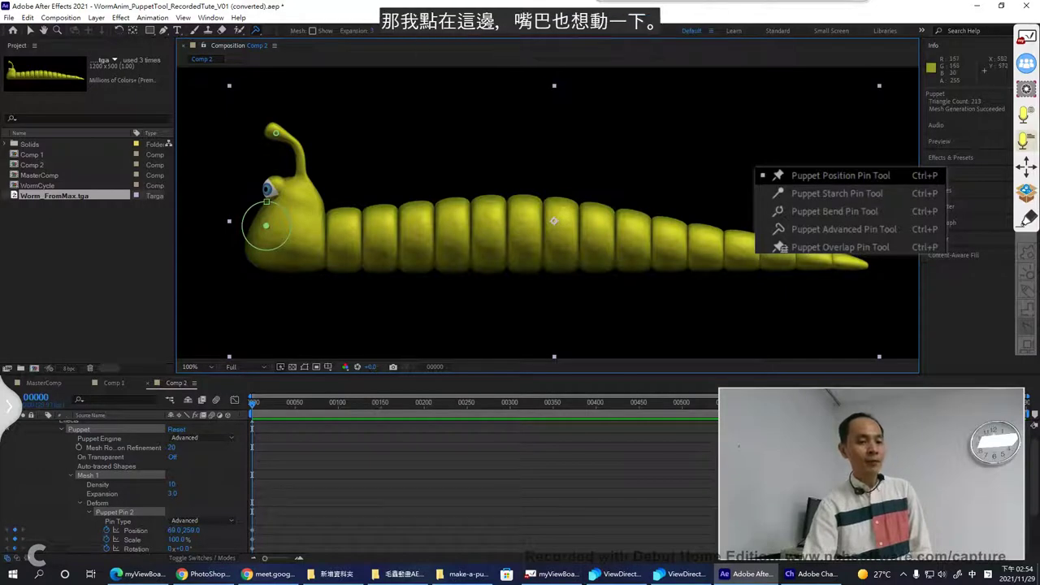
{"action": "left_click", "coordinate": [346, 231]}
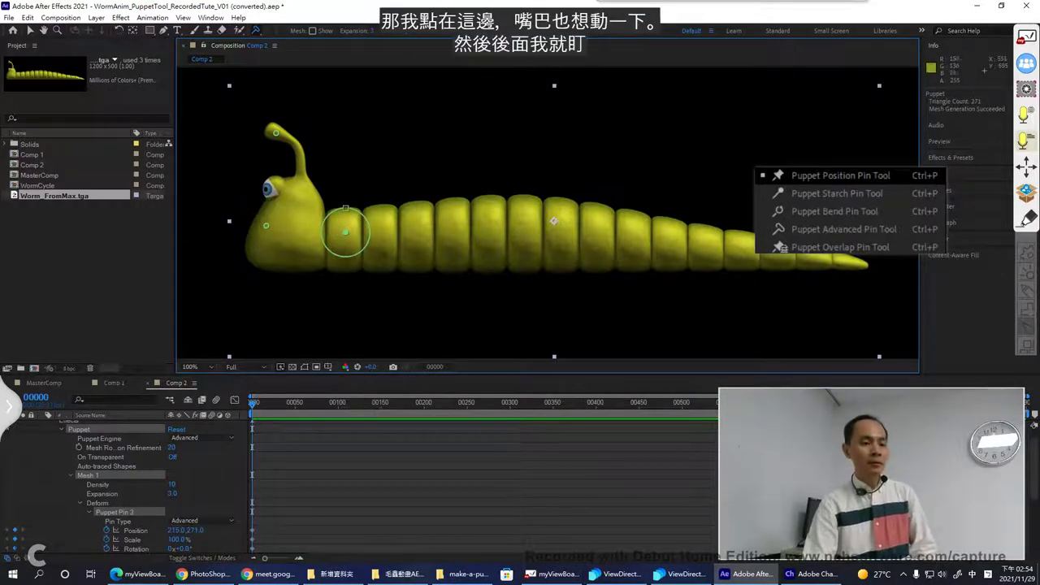
Move, scale and rotate the antenna-tip advanced pin to reshape the antenna
{"action": "left_click", "coordinate": [277, 132]}
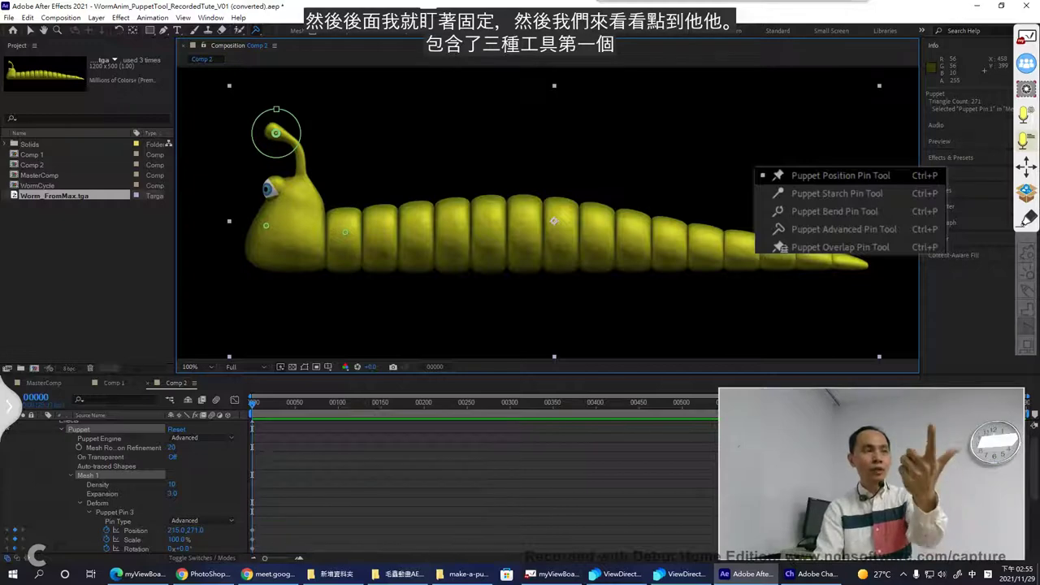
{"action": "left_click_drag", "start_coordinate": [276, 132], "coordinate": [306, 125]}
{"action": "left_click", "coordinate": [311, 97]}
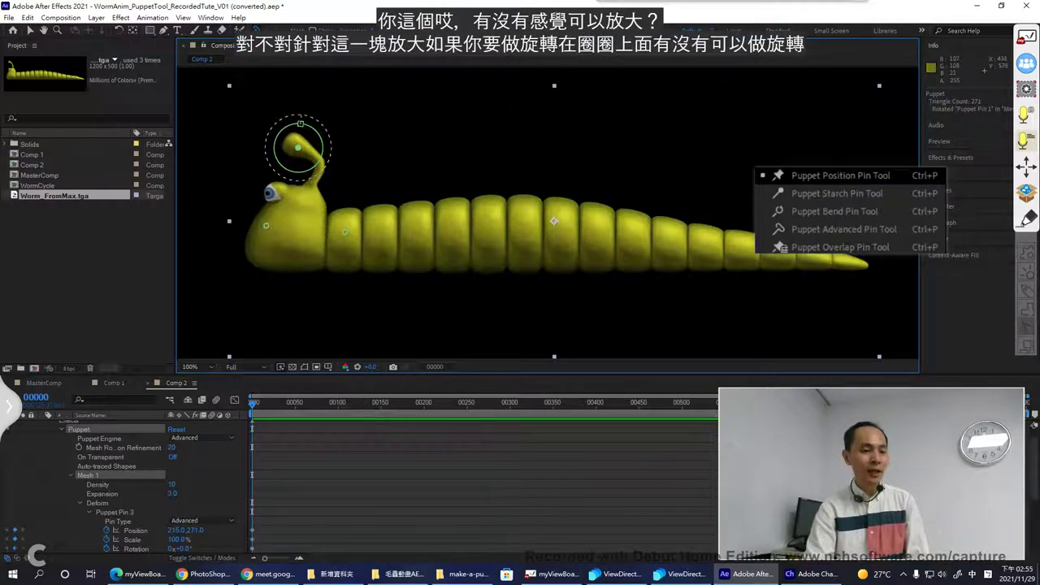
Adjust the mouth pin and raise it together with the antenna pin, placing the mouth pin at about 70, 202
{"action": "left_click", "coordinate": [265, 225]}
{"action": "mouse_move", "coordinate": [272, 195]}
{"action": "left_mouse_down"}
{"action": "mouse_move", "coordinate": [269, 172]}
{"action": "mouse_move", "coordinate": [268, 198]}
{"action": "left_mouse_up"}
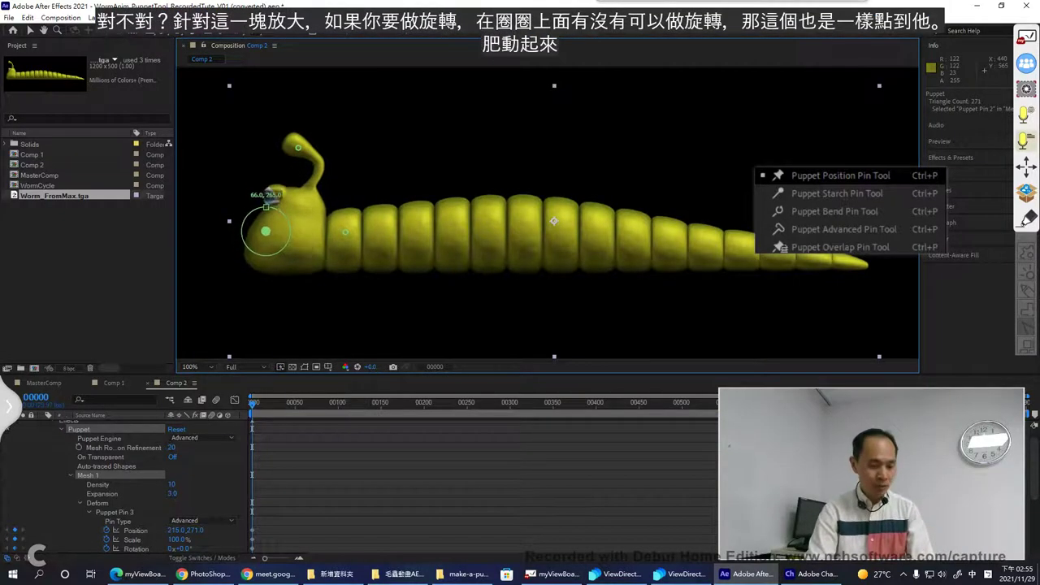
{"action": "left_click", "coordinate": [298, 147], "text": "shift"}
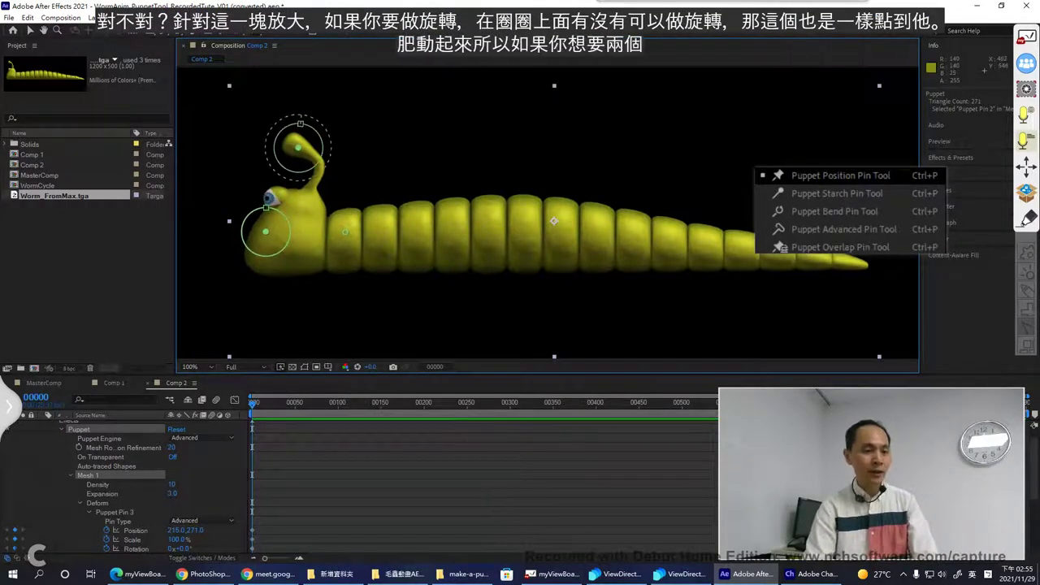
{"action": "left_click_drag", "start_coordinate": [271, 197], "coordinate": [270, 160]}
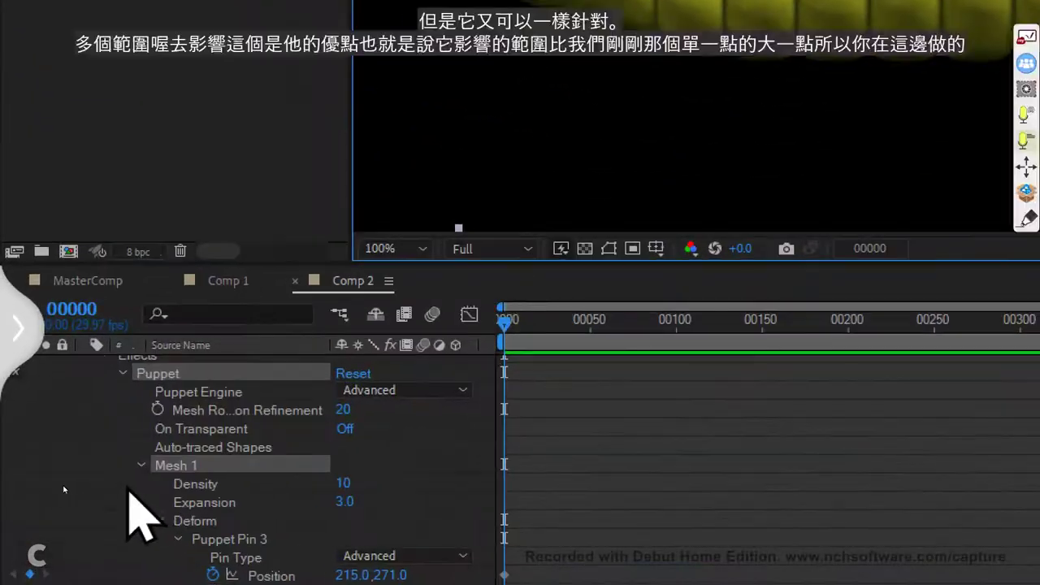
Examine the Position, Scale and Rotation properties of the advanced pin on the first body segment
{"action": "scroll", "coordinate": [65, 487], "scroll_direction": "down", "scroll_amount": 3}
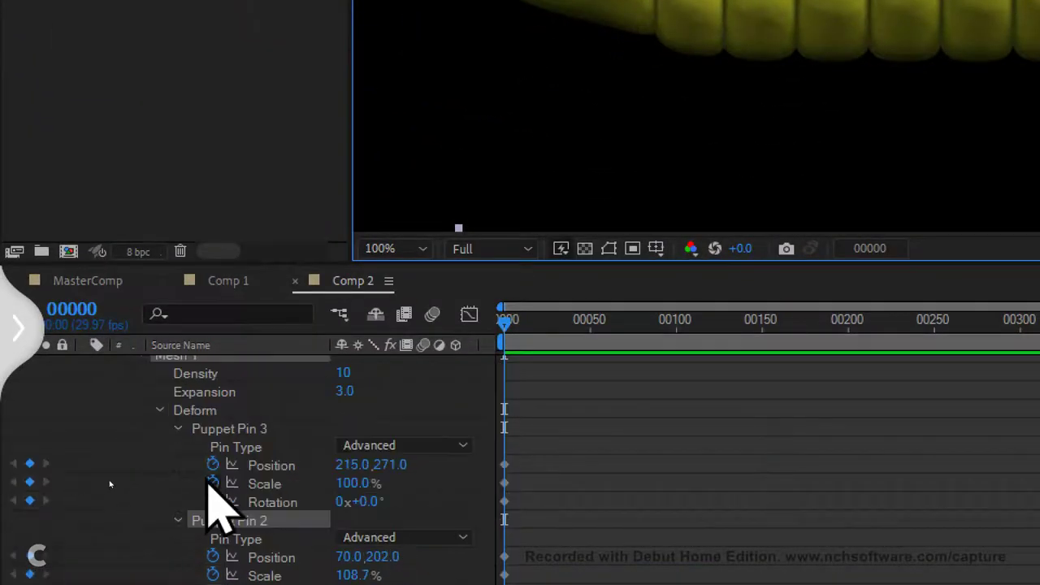
{"action": "left_click", "coordinate": [274, 464]}
{"action": "left_click", "coordinate": [267, 483]}
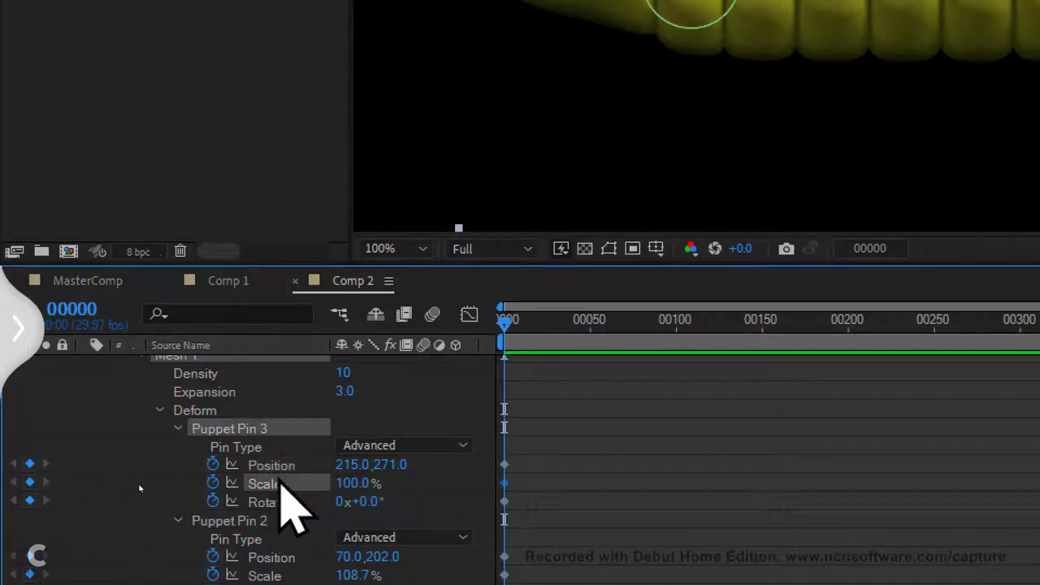
{"action": "left_click", "coordinate": [281, 502]}
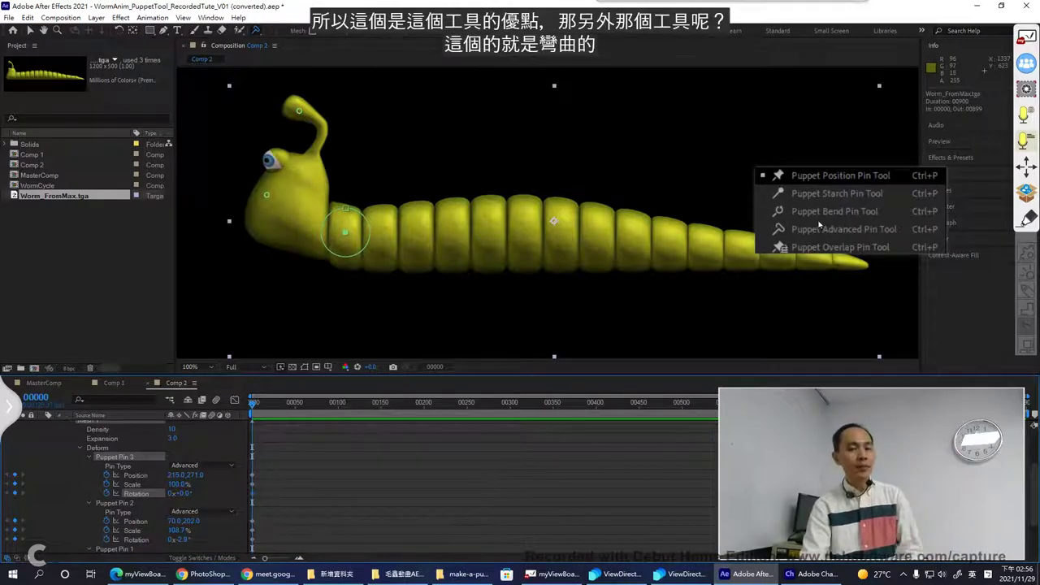
Add a Puppet Bend pin on the fourth body segment, scale it to about 94% and rotate it about -0.6°
{"action": "left_click", "coordinate": [257, 30]}
{"action": "left_click", "coordinate": [273, 46]}
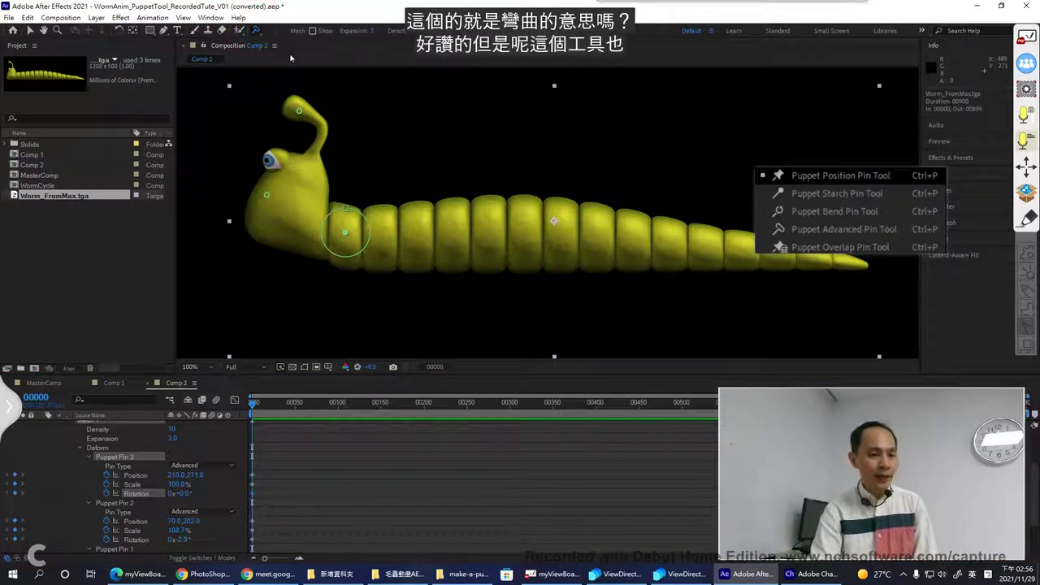
{"action": "left_click", "coordinate": [453, 231]}
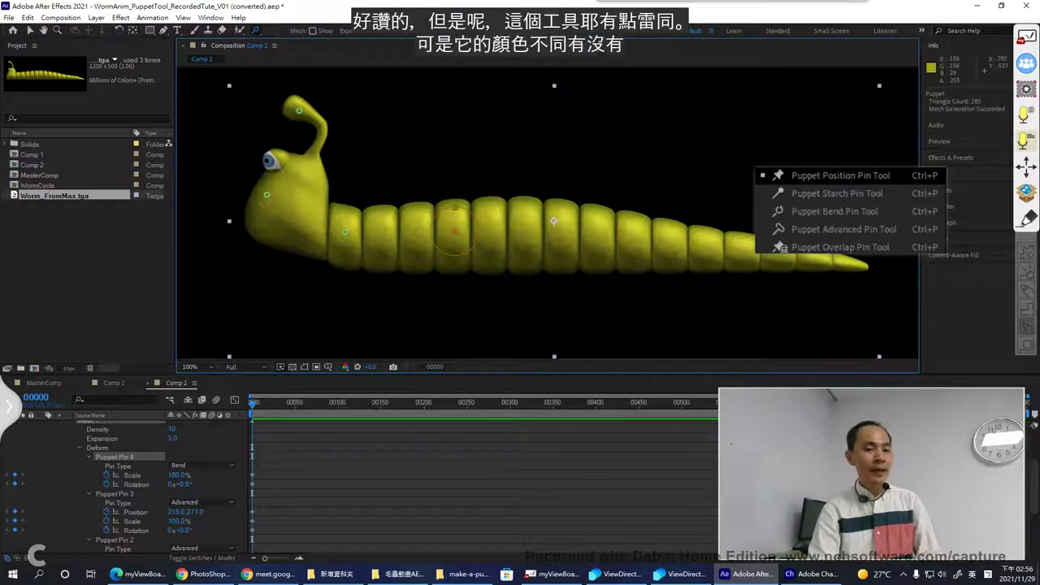
{"action": "left_click_drag", "start_coordinate": [455, 209], "coordinate": [457, 203]}
{"action": "mouse_move", "coordinate": [553, 220]}
{"action": "left_mouse_down"}
{"action": "mouse_move", "coordinate": [512, 217]}
{"action": "mouse_move", "coordinate": [553, 220]}
{"action": "left_mouse_up"}
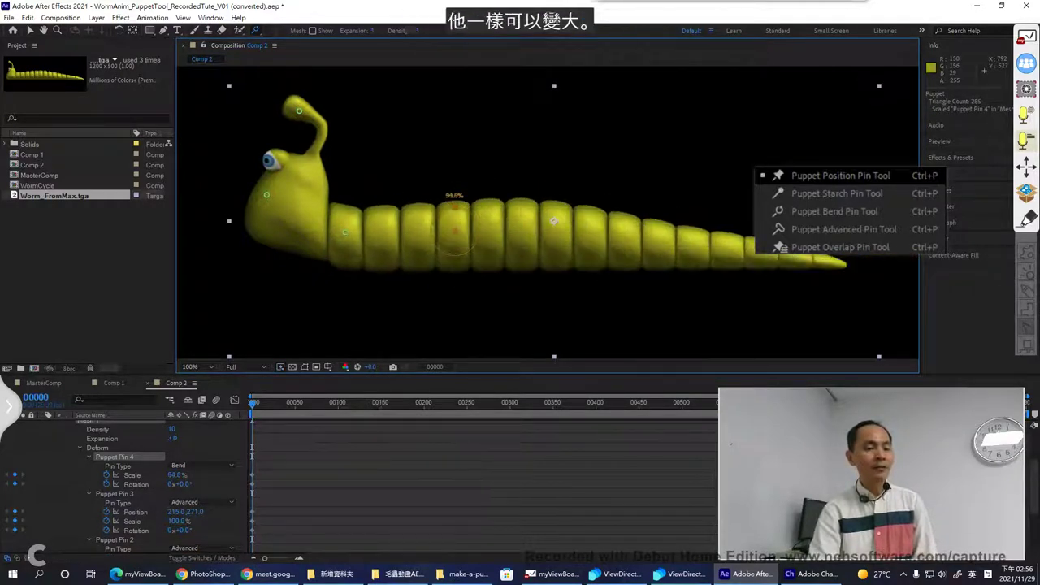
{"action": "mouse_move", "coordinate": [455, 195]}
{"action": "left_mouse_down"}
{"action": "mouse_move", "coordinate": [436, 194]}
{"action": "mouse_move", "coordinate": [457, 195]}
{"action": "left_mouse_up"}
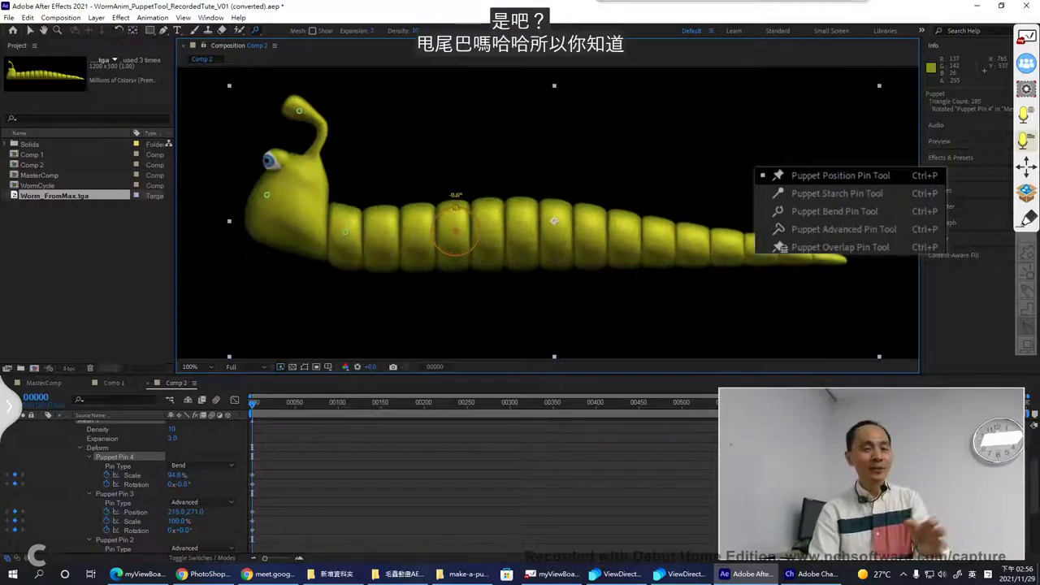
Add a Puppet Bend pin near the tail and rotate it to about -15° to swing the tail upward
{"action": "left_click", "coordinate": [740, 248]}
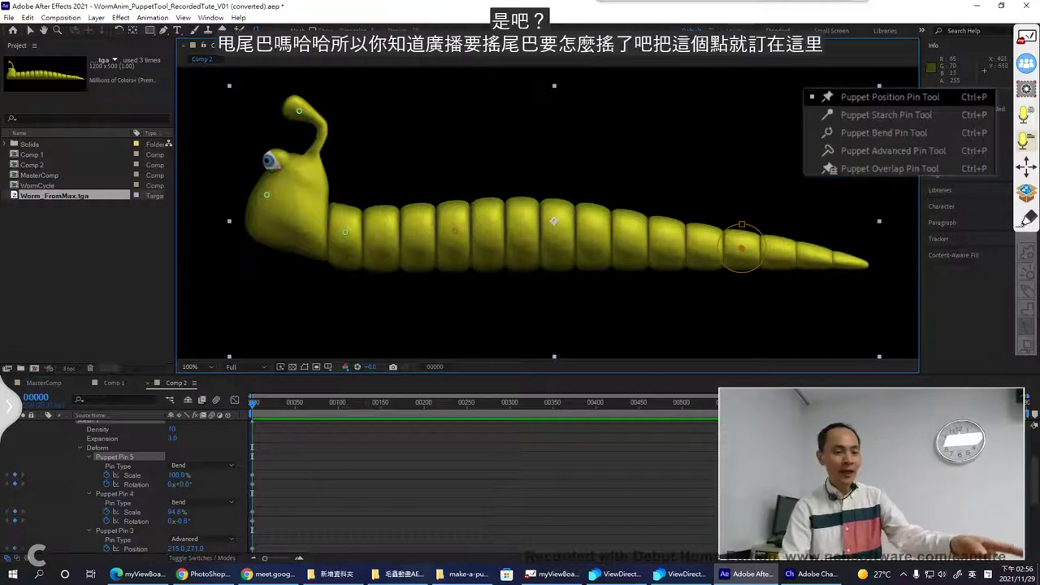
{"action": "mouse_move", "coordinate": [742, 224]}
{"action": "left_mouse_down"}
{"action": "mouse_move", "coordinate": [723, 231]}
{"action": "mouse_move", "coordinate": [739, 215]}
{"action": "left_mouse_up"}
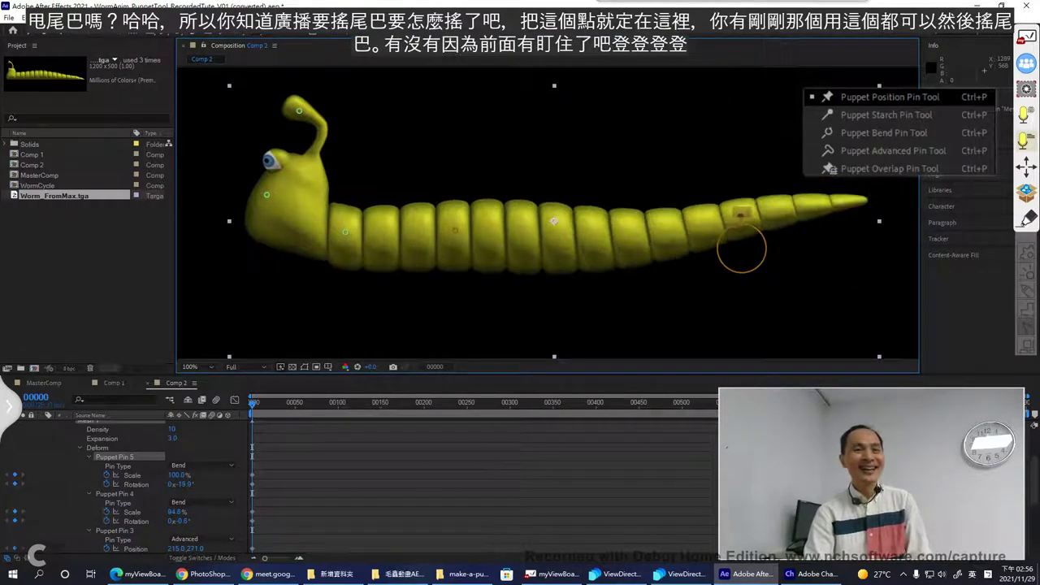
{"action": "left_click", "coordinate": [718, 230]}
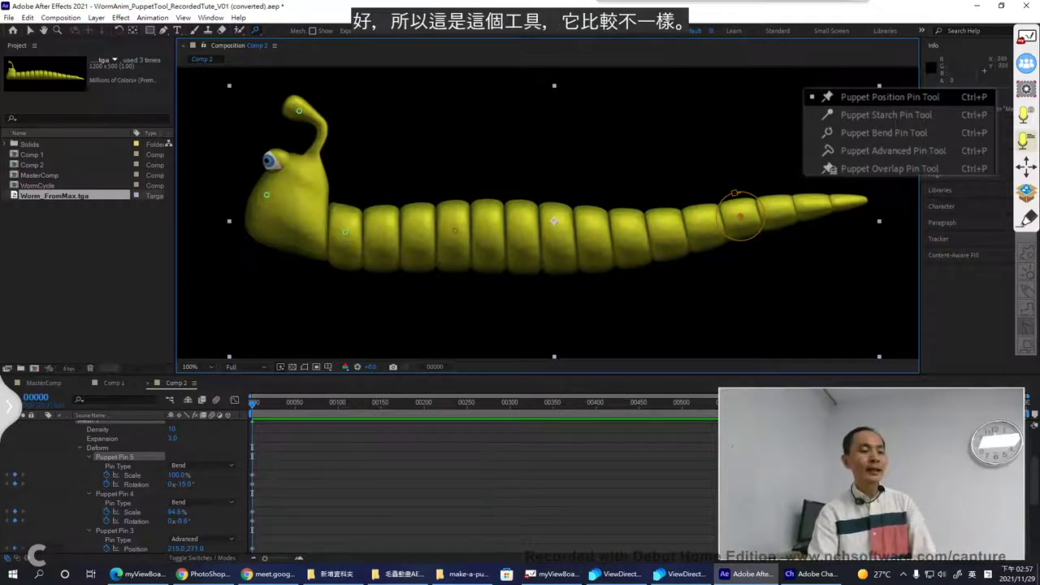
Switch to the Puppet tool notes in the browser and launch Adobe Photoshop 2021
{"action": "left_click", "coordinate": [207, 573]}
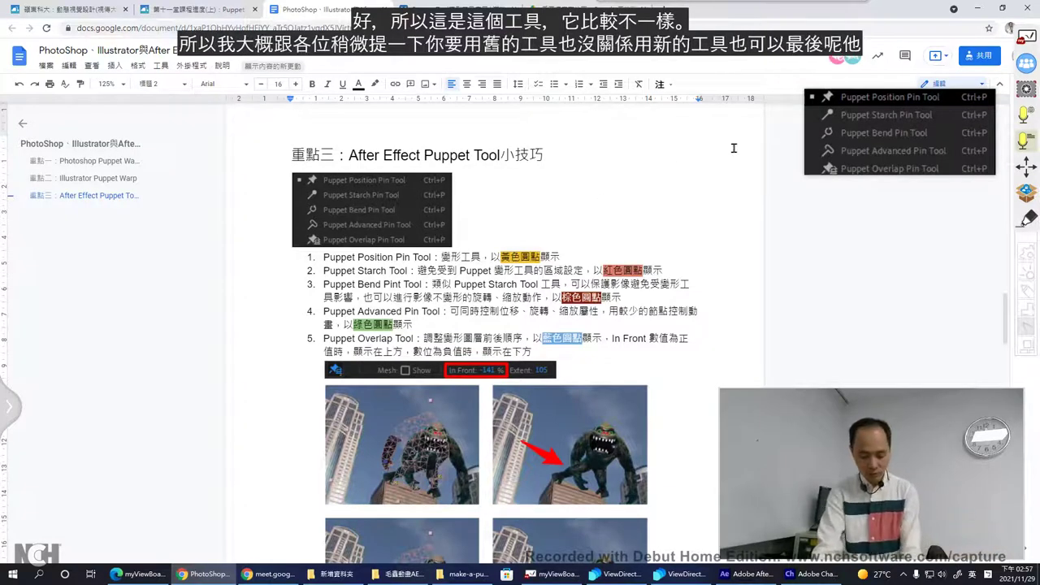
{"action": "mouse_move", "coordinate": [928, 126]}
{"action": "left_mouse_down"}
{"action": "mouse_move", "coordinate": [819, 114]}
{"action": "mouse_move", "coordinate": [918, 104]}
{"action": "left_mouse_up"}
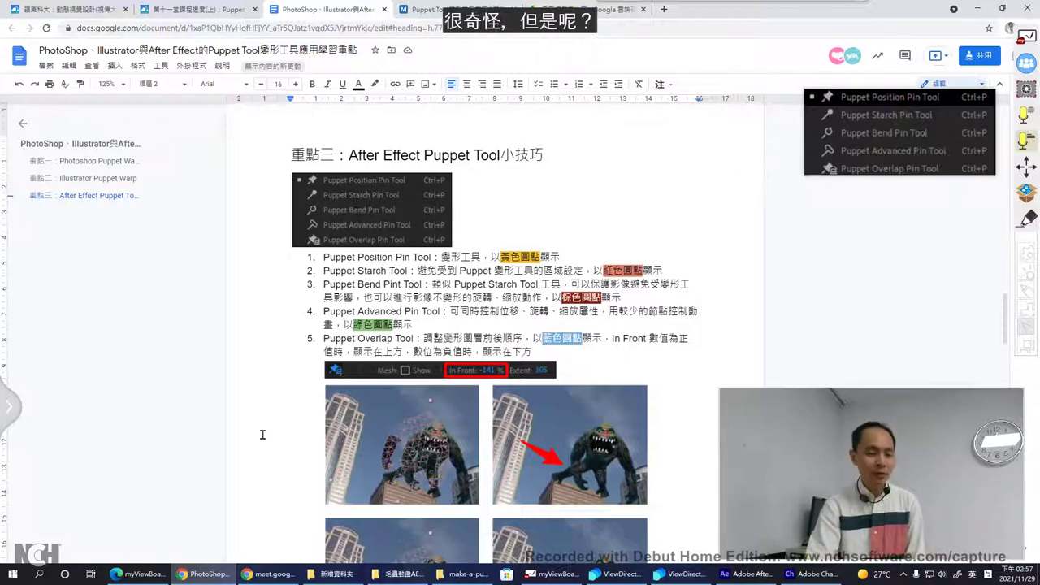
{"action": "left_click", "coordinate": [14, 574]}
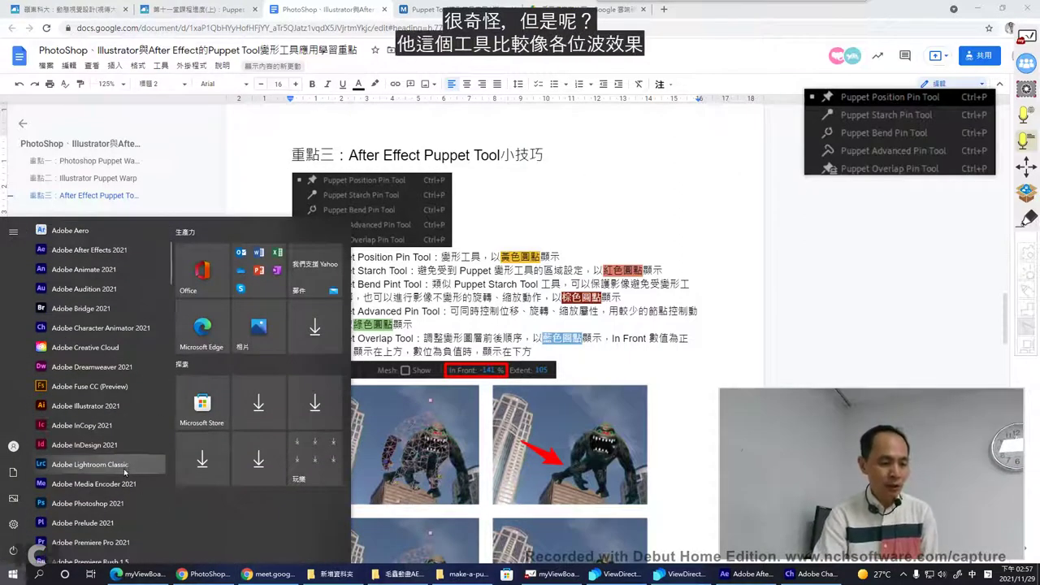
{"action": "scroll", "coordinate": [127, 473], "scroll_direction": "down", "scroll_amount": 3}
{"action": "left_click", "coordinate": [87, 400]}
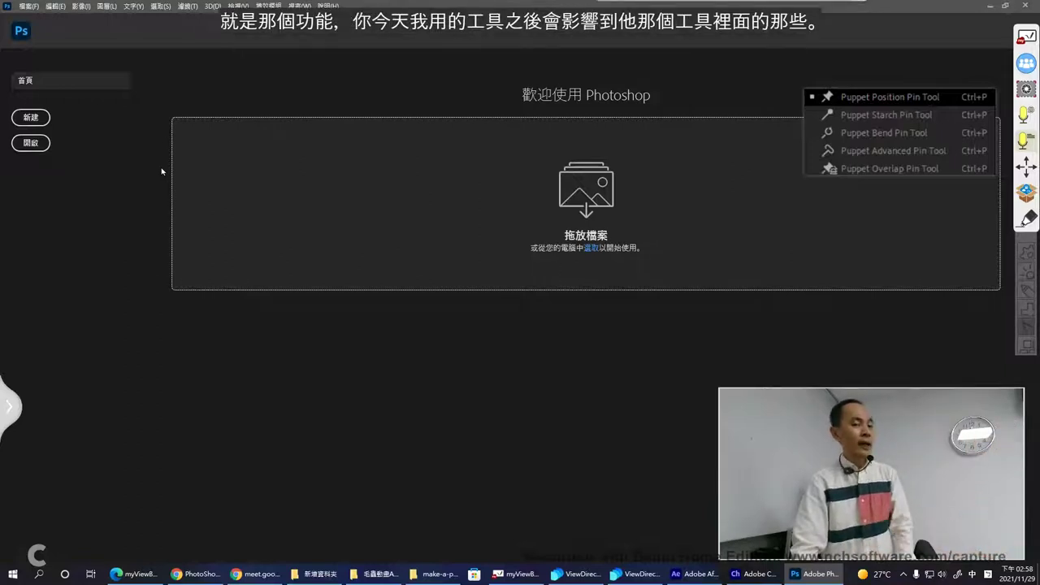
{"action": "left_click", "coordinate": [31, 6]}
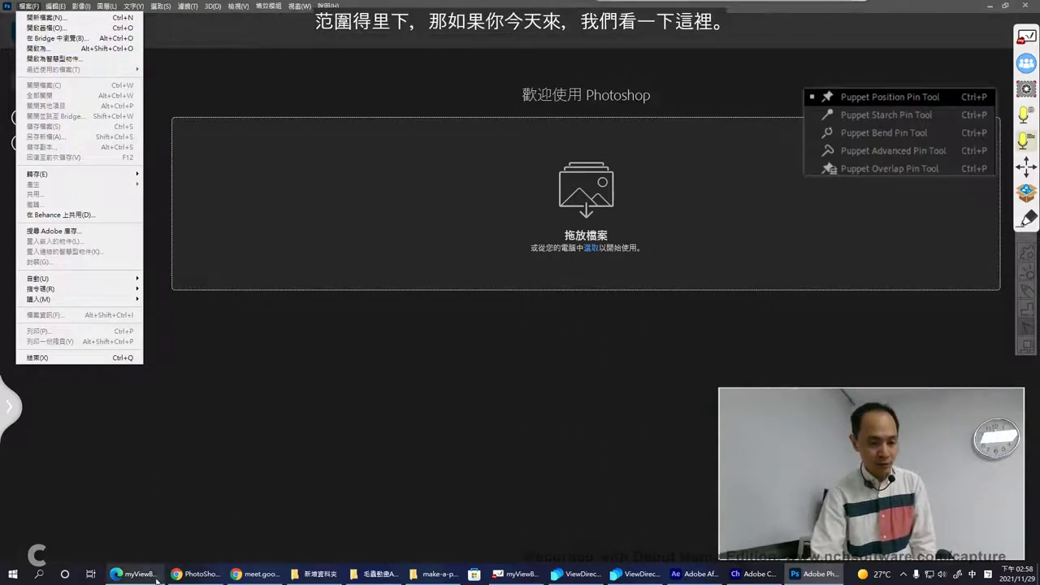
{"action": "left_click", "coordinate": [389, 575]}
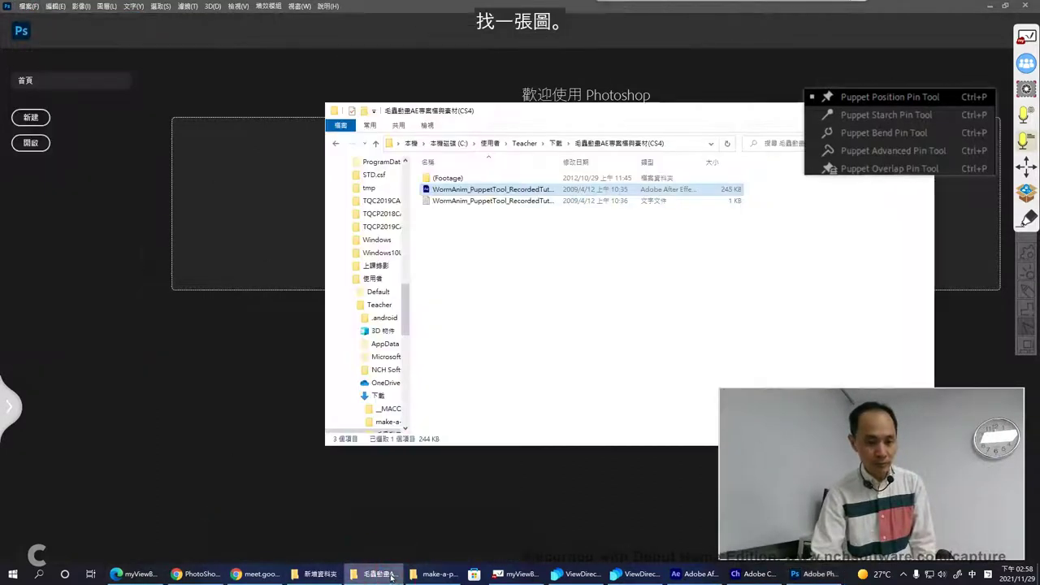
{"action": "left_click", "coordinate": [555, 143]}
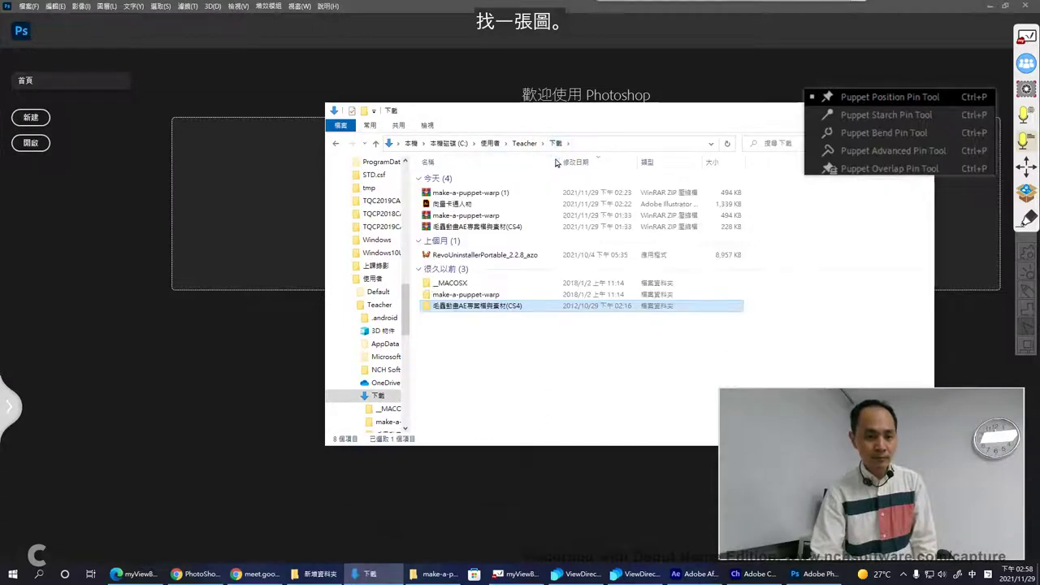
{"action": "left_click", "coordinate": [255, 372]}
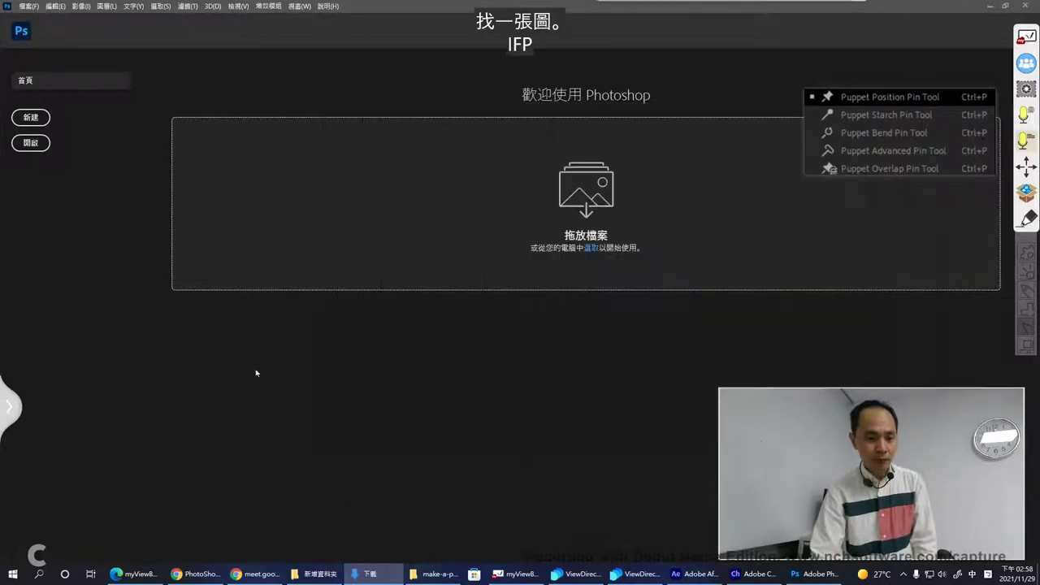
Create a new 1121 x 1194 pixel document at 72 ppi from the clipboard preset
{"action": "left_click", "coordinate": [30, 117]}
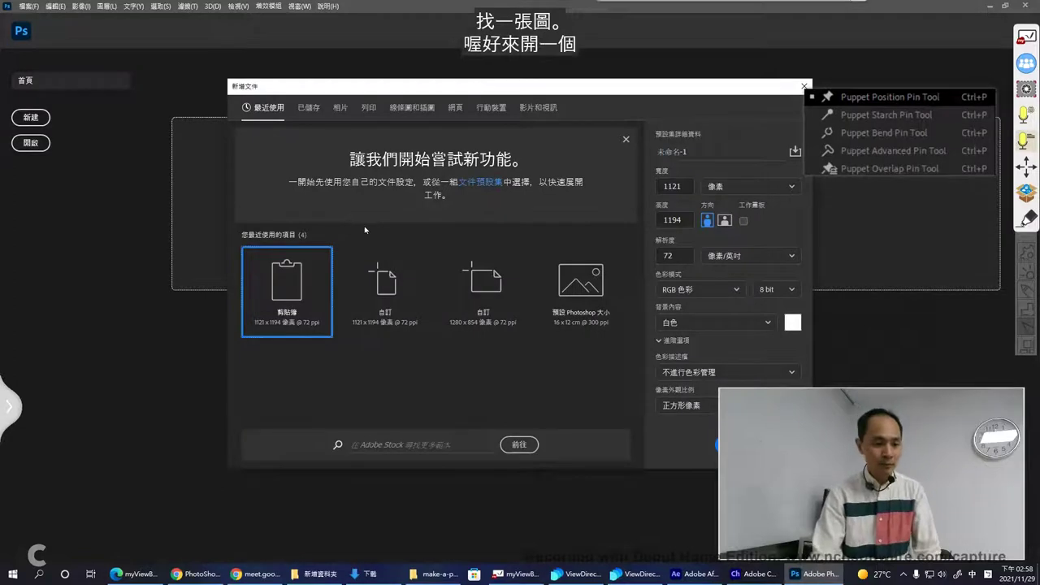
{"action": "left_click_drag", "start_coordinate": [748, 88], "coordinate": [639, 86]}
{"action": "left_click", "coordinate": [625, 446]}
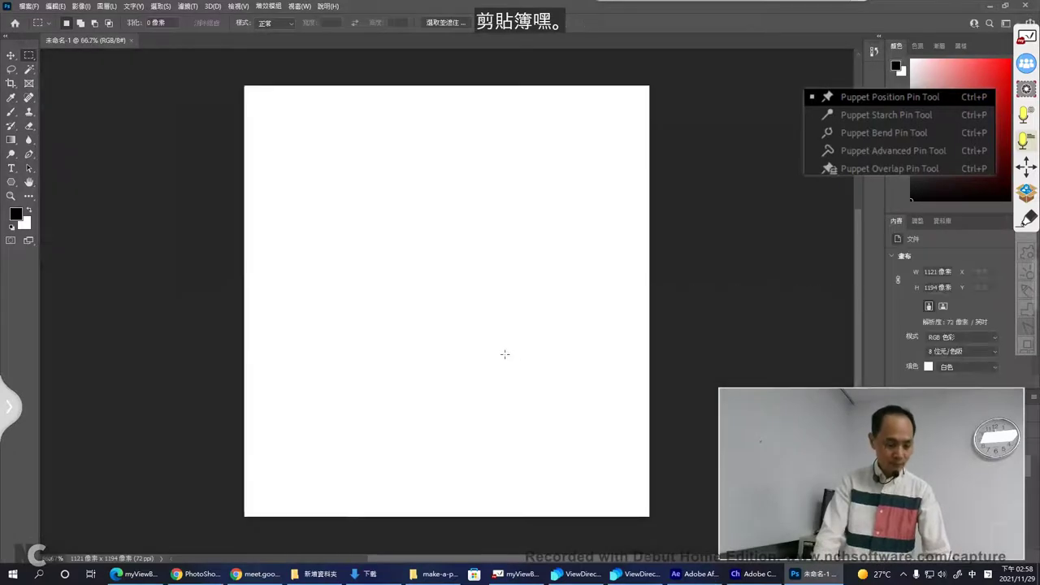
Paste the photo of the woman running on the beach from the clipboard history into the document
{"action": "key", "text": "ctrl+grave"}
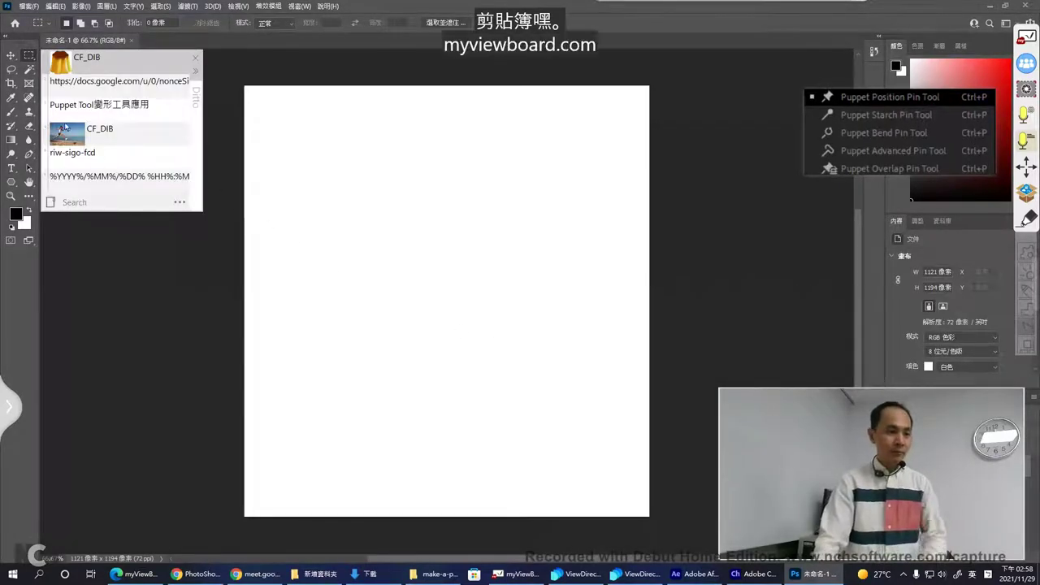
{"action": "double_click", "coordinate": [65, 130]}
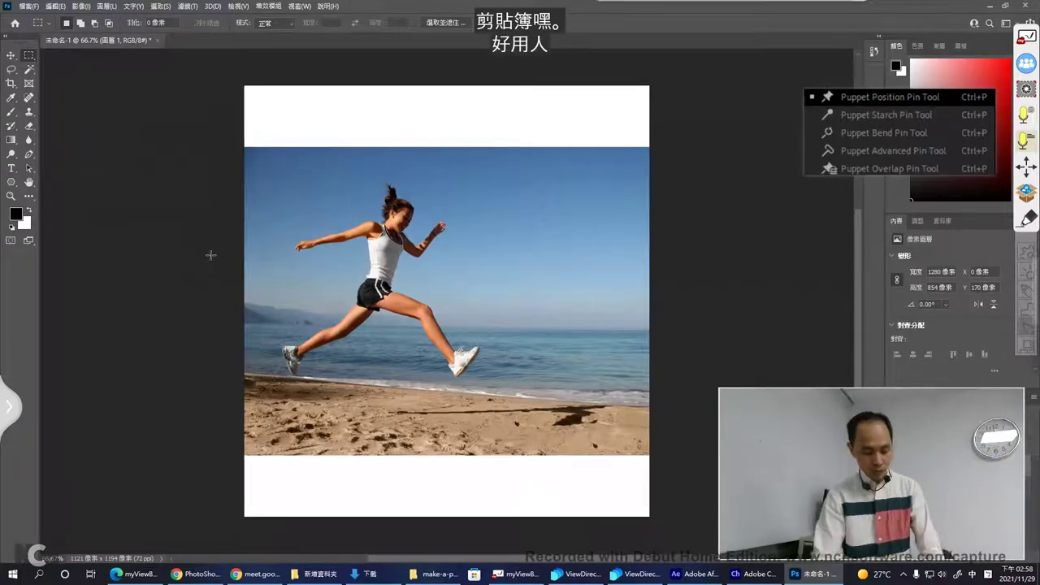
{"action": "scroll", "coordinate": [231, 260], "scroll_direction": "up", "scroll_amount": 3}
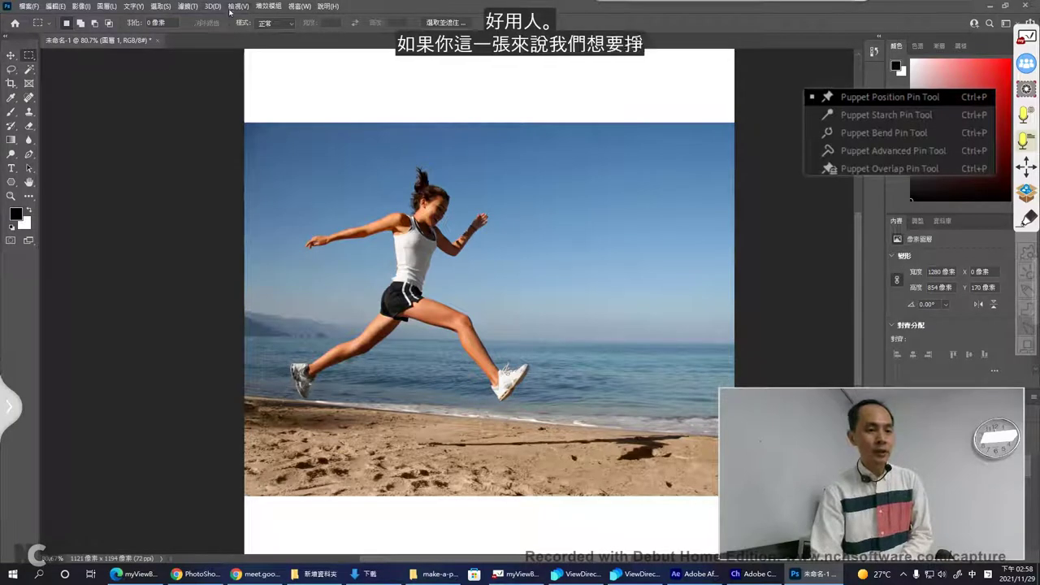
Open the Liquify filter on the photo and pucker the runner's front thigh with a brush size of 150
{"action": "left_click", "coordinate": [193, 8]}
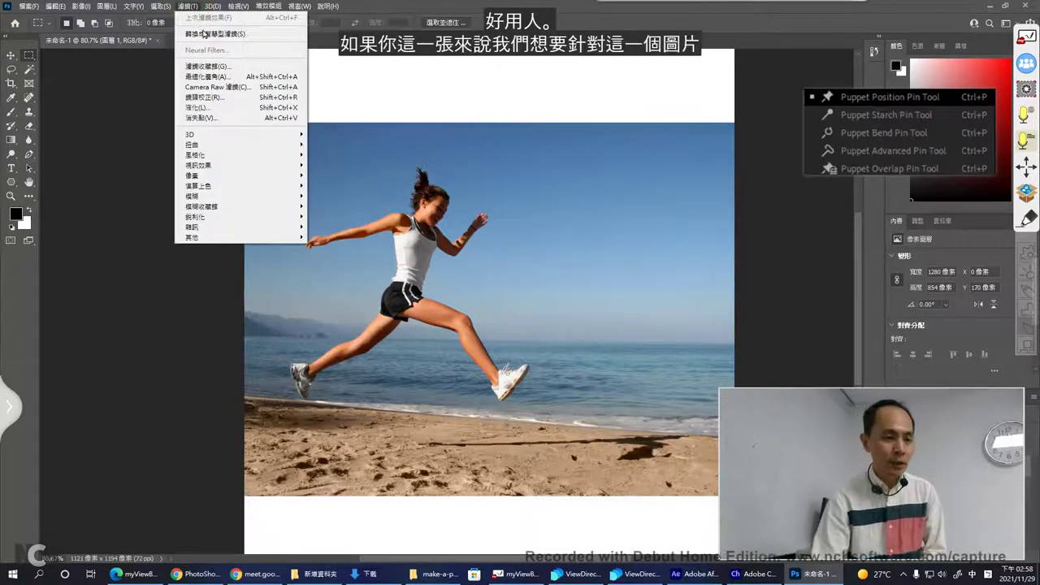
{"action": "left_click", "coordinate": [221, 108]}
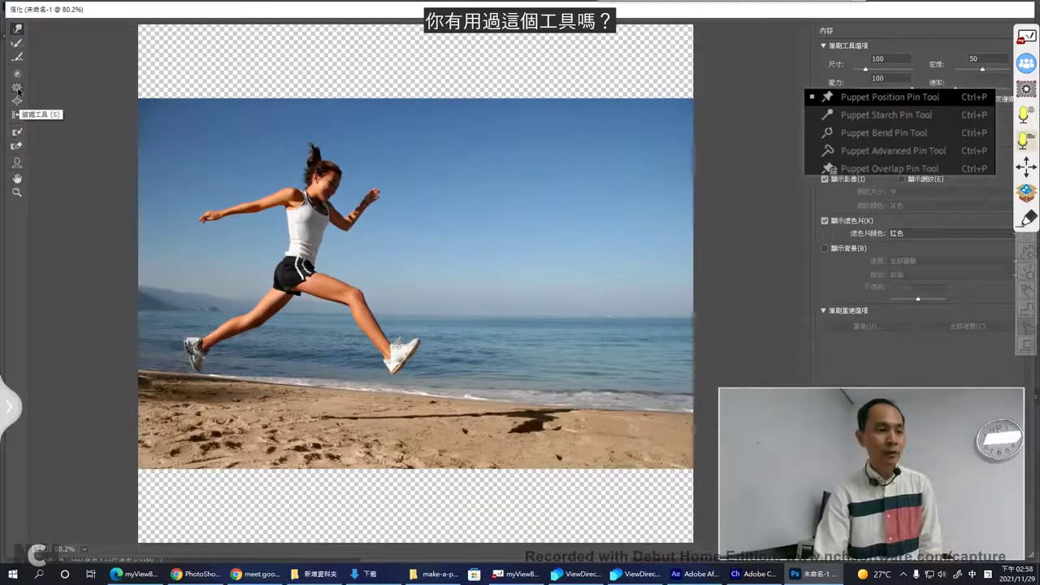
{"action": "left_click", "coordinate": [17, 87]}
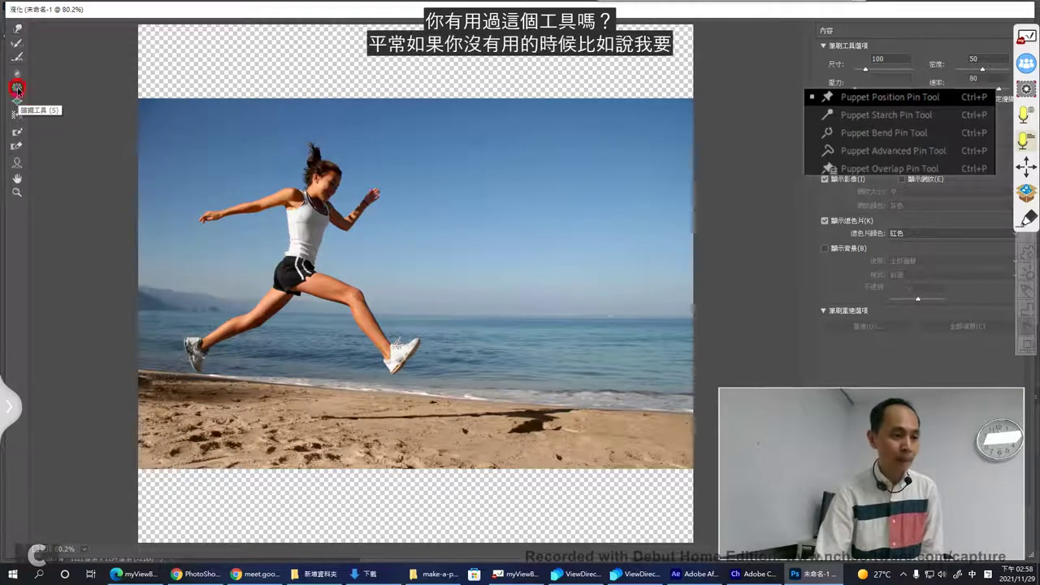
{"action": "key", "text": "bracketright"}
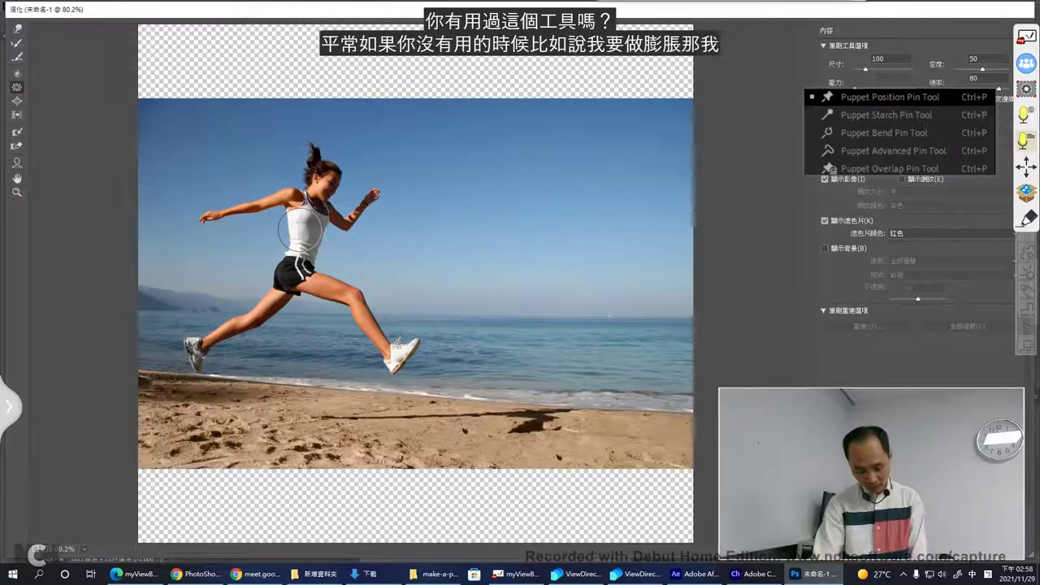
{"action": "key", "text": "bracketright"}
{"action": "key", "text": "bracketright"}
{"action": "key", "text": "bracketright"}
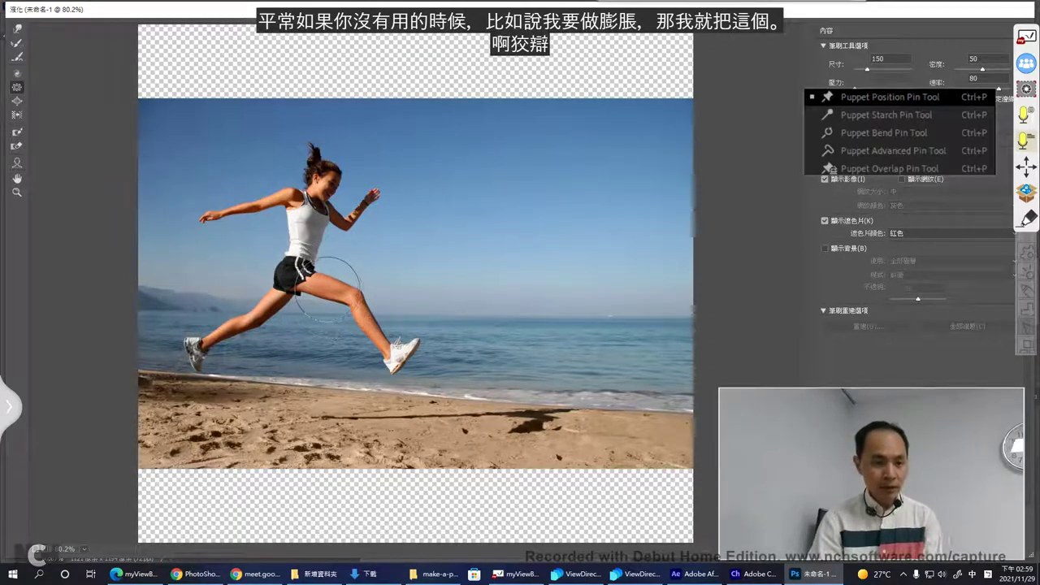
{"action": "left_click", "coordinate": [325, 286]}
{"action": "left_click", "coordinate": [325, 289]}
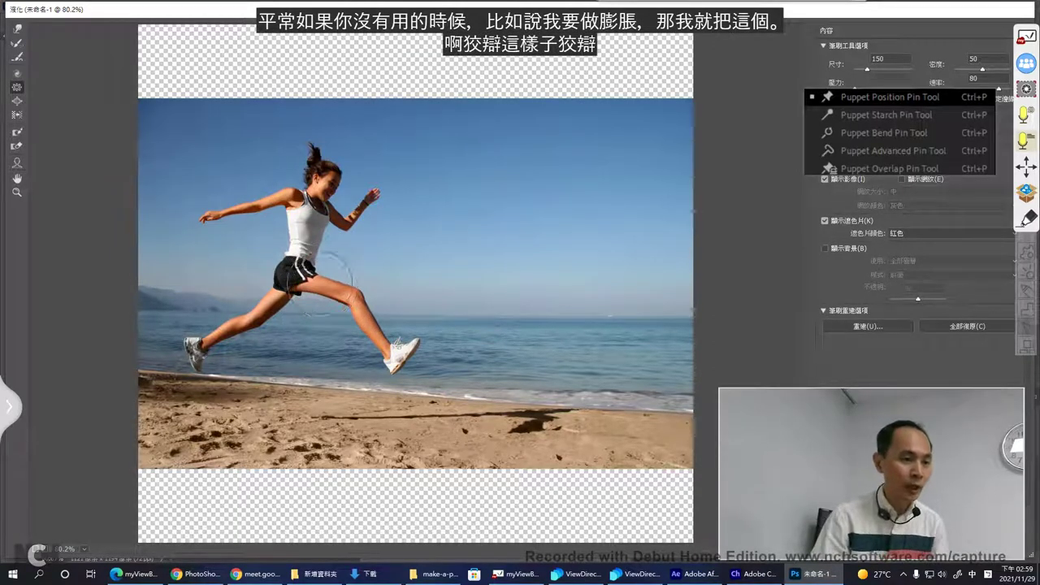
Protect the front of the runner's face from distortion by painting over it with the Freeze Mask tool
{"action": "left_click", "coordinate": [14, 101]}
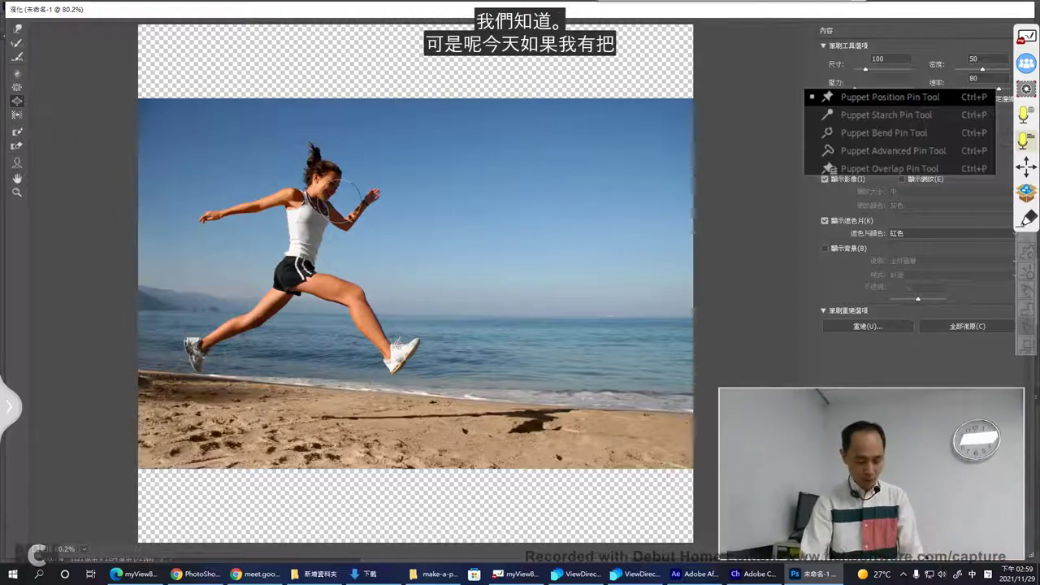
{"action": "key", "text": "ctrl+plus"}
{"action": "key", "text": "ctrl+plus"}
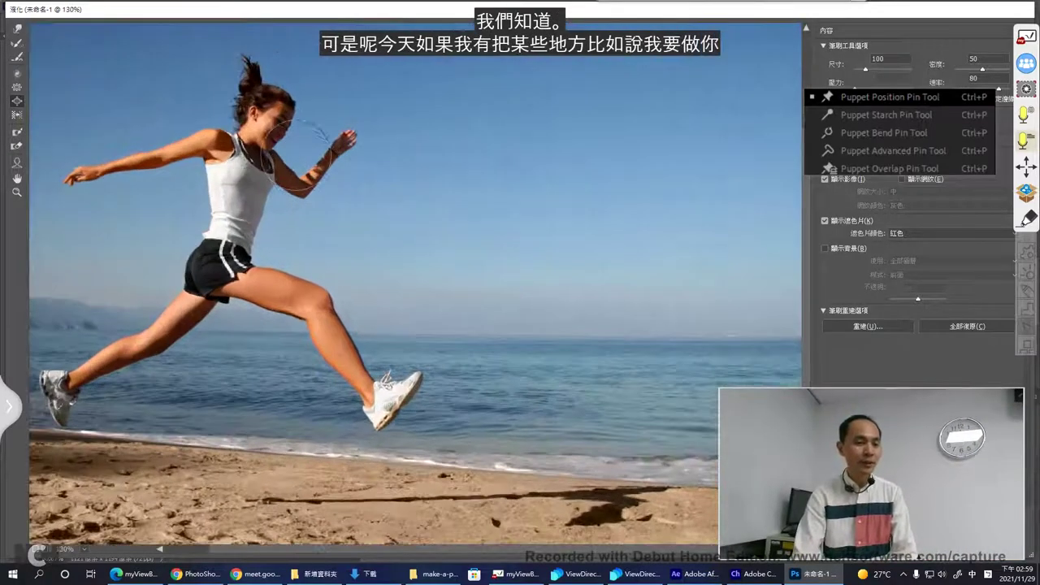
{"action": "mouse_move", "coordinate": [291, 130]}
{"action": "left_mouse_down"}
{"action": "mouse_move", "coordinate": [319, 173]}
{"action": "mouse_move", "coordinate": [329, 228]}
{"action": "left_mouse_up"}
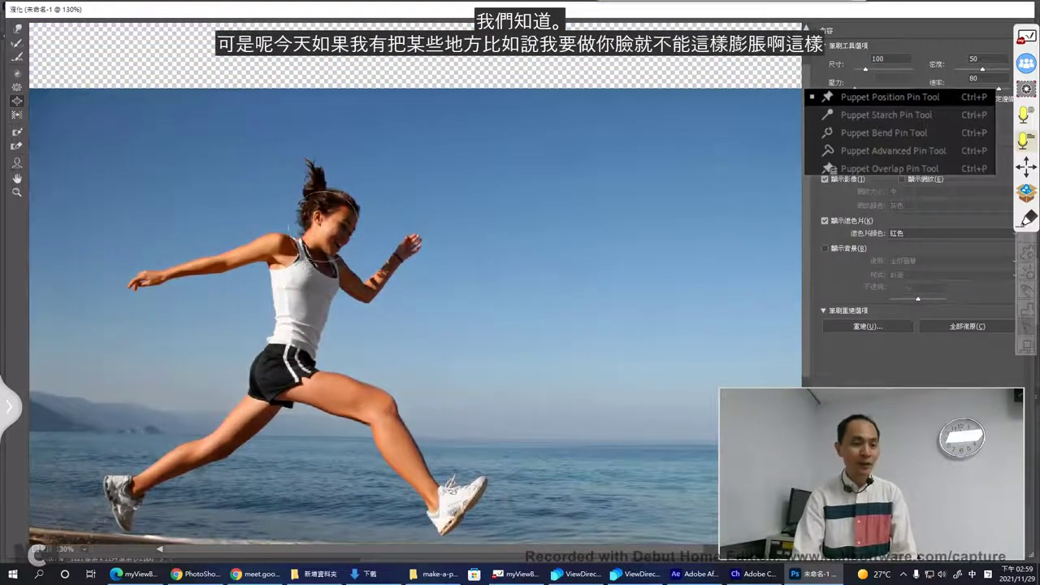
{"action": "left_click", "coordinate": [16, 131]}
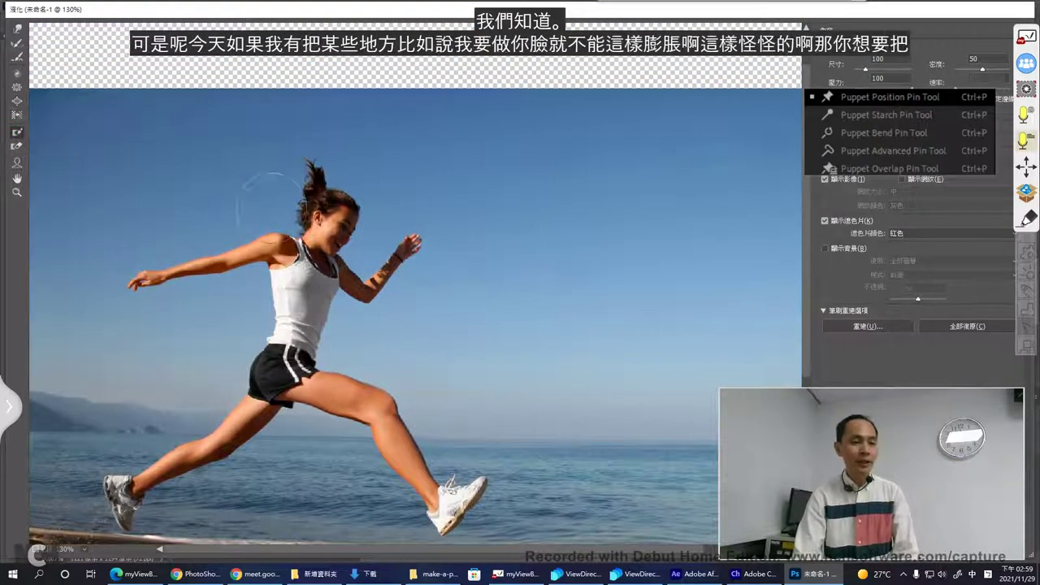
{"action": "left_click", "coordinate": [356, 234]}
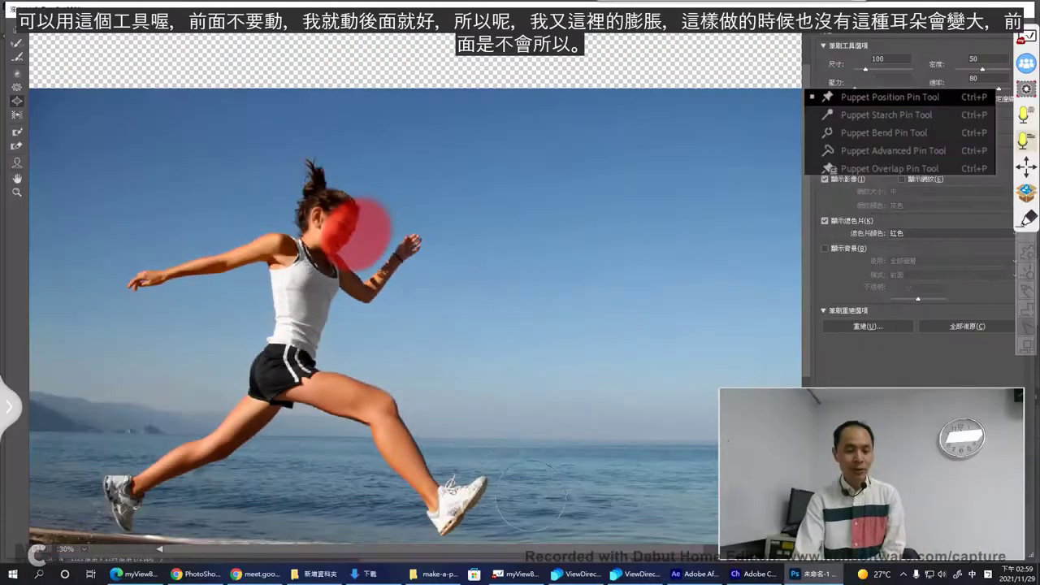
Switch to After Effects and add two Puppet Starch pins on the worm's head, below the antenna and behind the mouth
{"action": "left_click", "coordinate": [695, 573]}
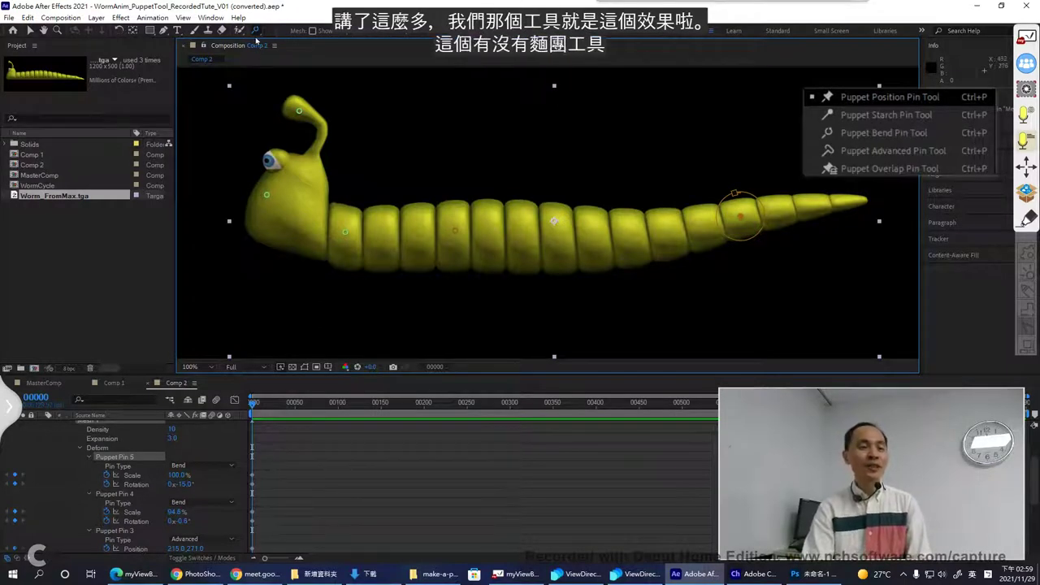
{"action": "left_click", "coordinate": [255, 32]}
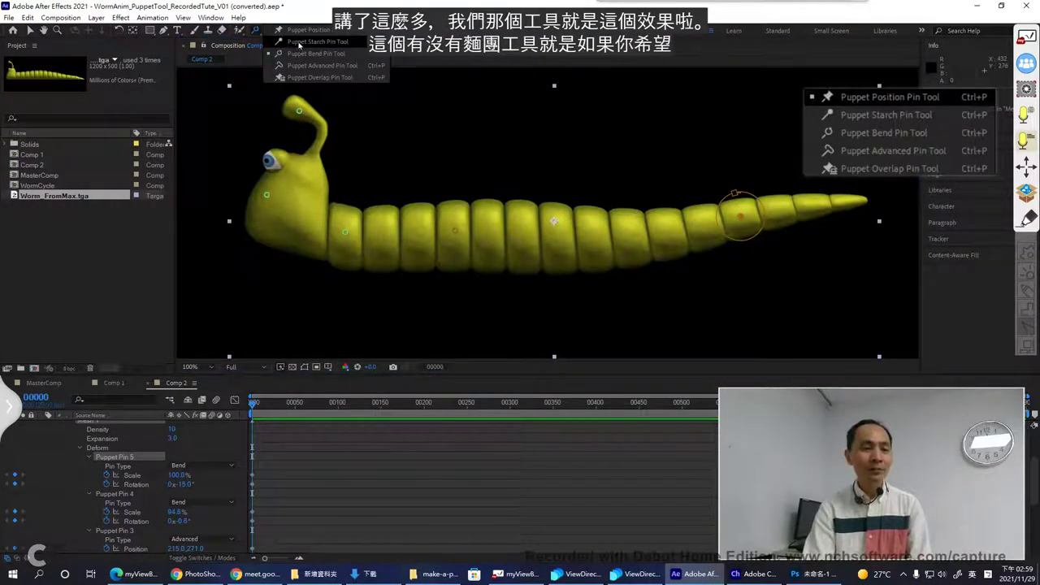
{"action": "left_click", "coordinate": [299, 45]}
{"action": "left_click", "coordinate": [299, 169]}
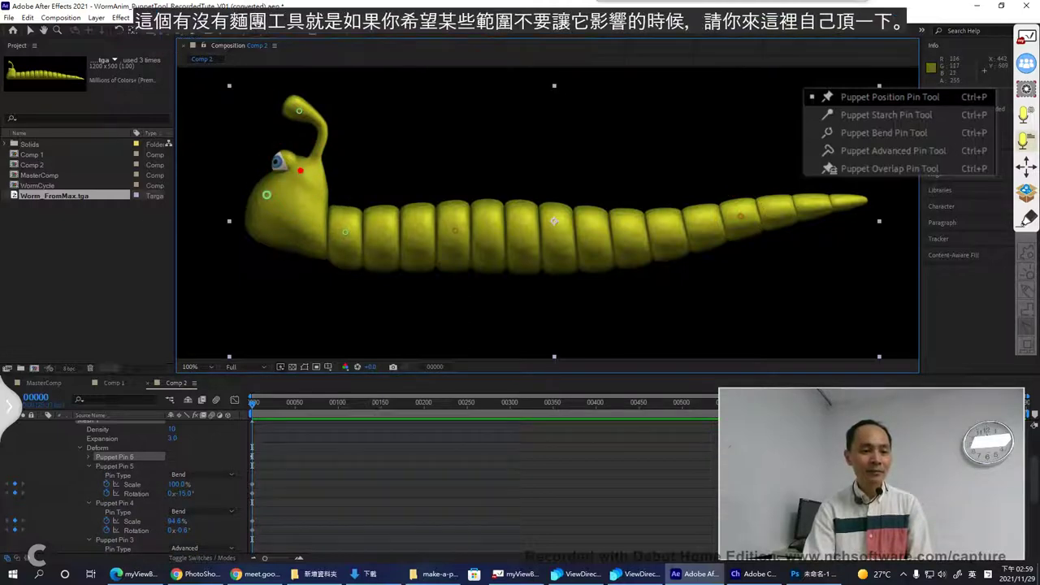
{"action": "left_click", "coordinate": [281, 185]}
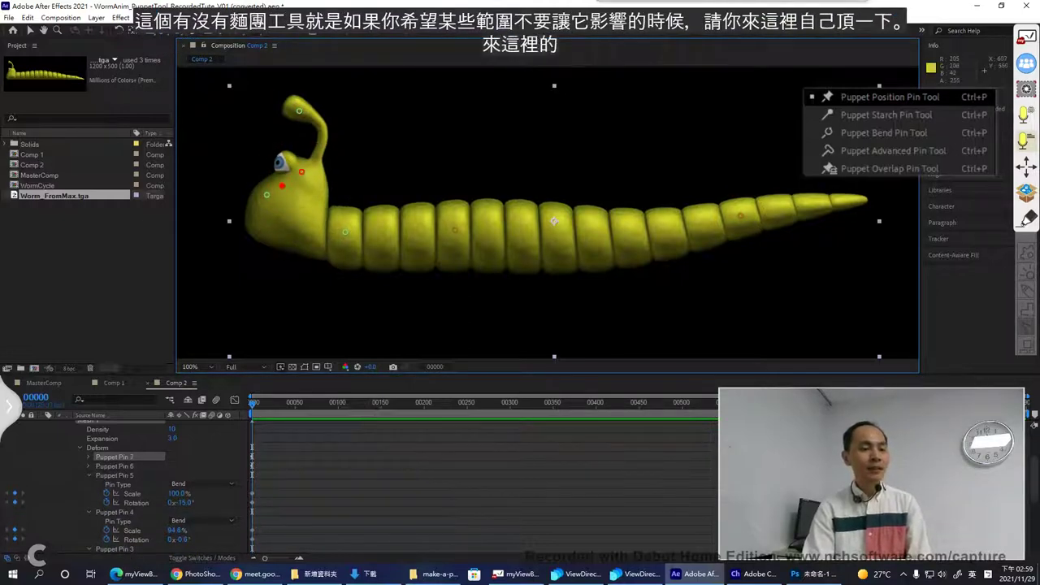
Swing the antenna pin back toward the worm's body and shift the mouth pin slightly up and forward
{"action": "mouse_move", "coordinate": [299, 110]}
{"action": "left_mouse_down"}
{"action": "mouse_move", "coordinate": [251, 92]}
{"action": "mouse_move", "coordinate": [308, 110]}
{"action": "left_mouse_up"}
{"action": "left_click_drag", "start_coordinate": [308, 110], "coordinate": [352, 113]}
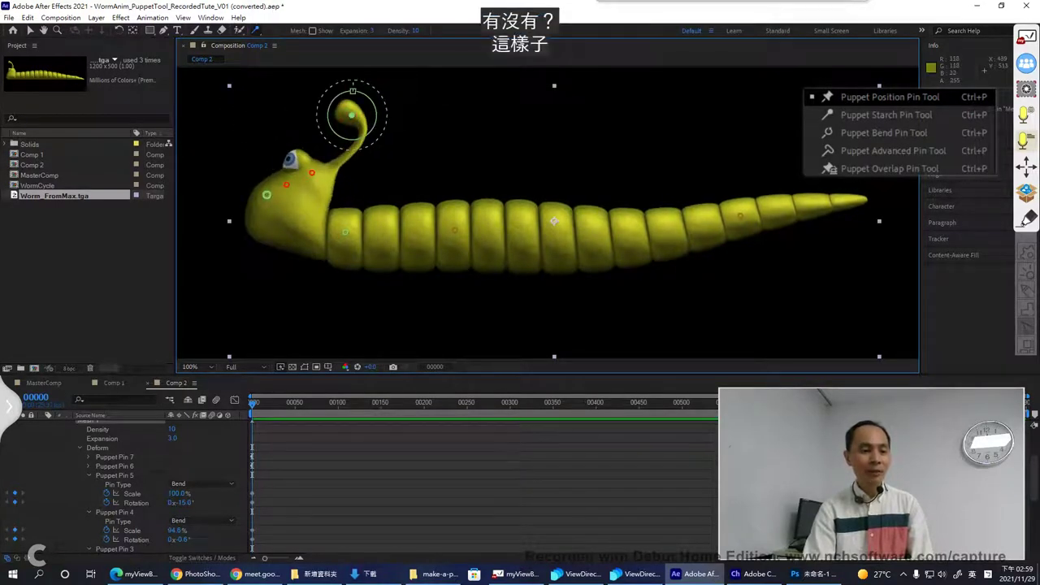
{"action": "mouse_move", "coordinate": [265, 171]}
{"action": "left_mouse_down"}
{"action": "mouse_move", "coordinate": [249, 146]}
{"action": "mouse_move", "coordinate": [259, 165]}
{"action": "left_mouse_up"}
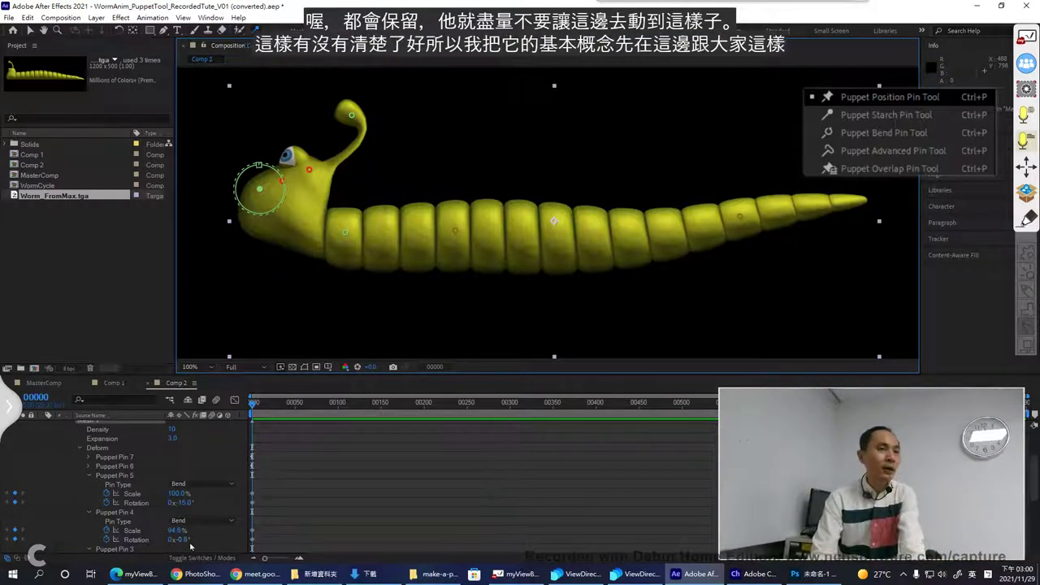
Switch to Adobe Character Animator and remove the floating Puppet tool list image from over the window
{"action": "left_click", "coordinate": [736, 574]}
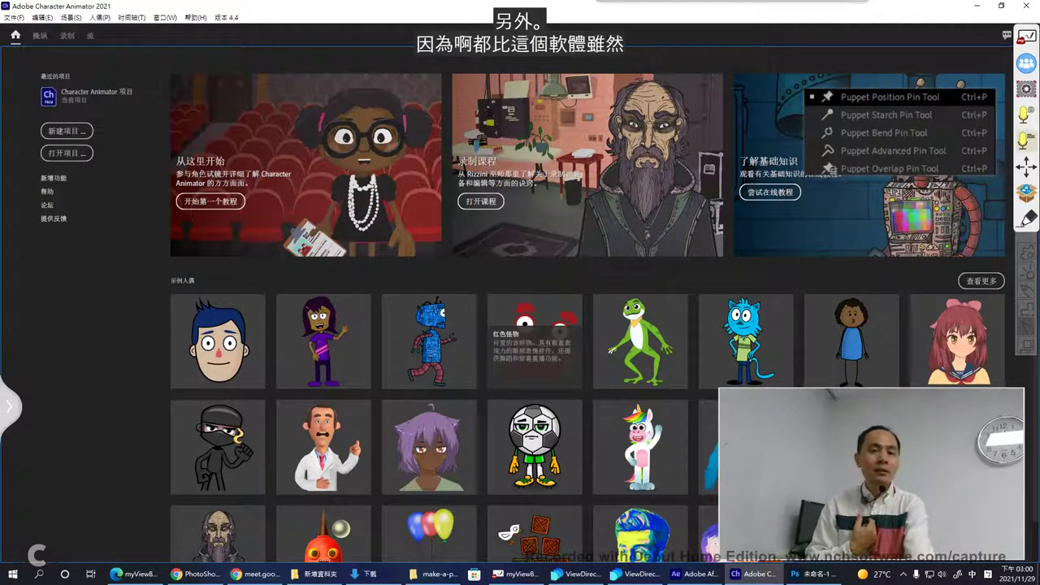
{"action": "right_click", "coordinate": [879, 123]}
{"action": "left_click", "coordinate": [926, 292]}
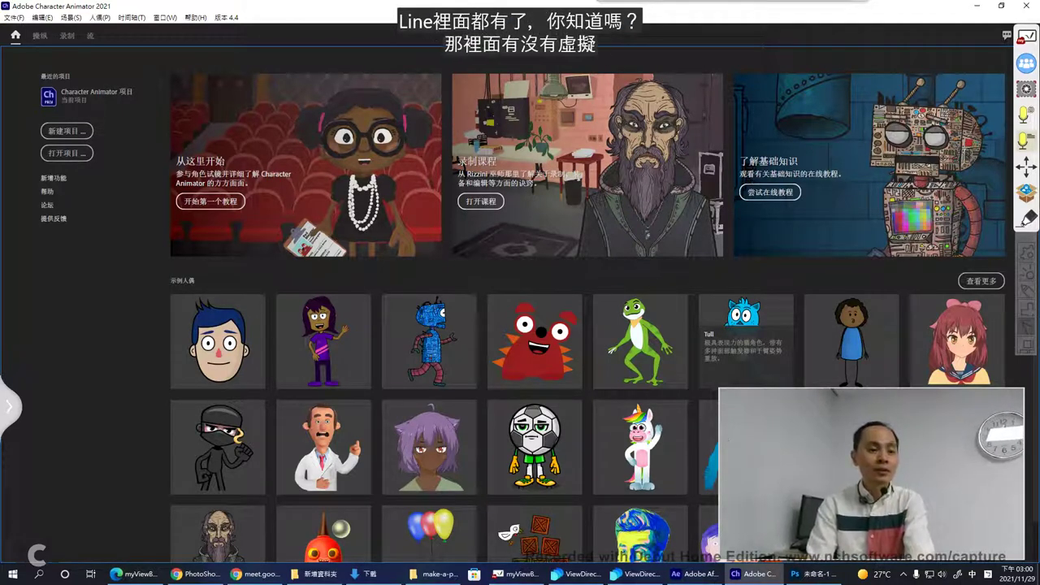
Switch to Chrome and load the blog harmonica80.blogspot.tw in a new tab
{"action": "key", "text": "alt+Tab"}
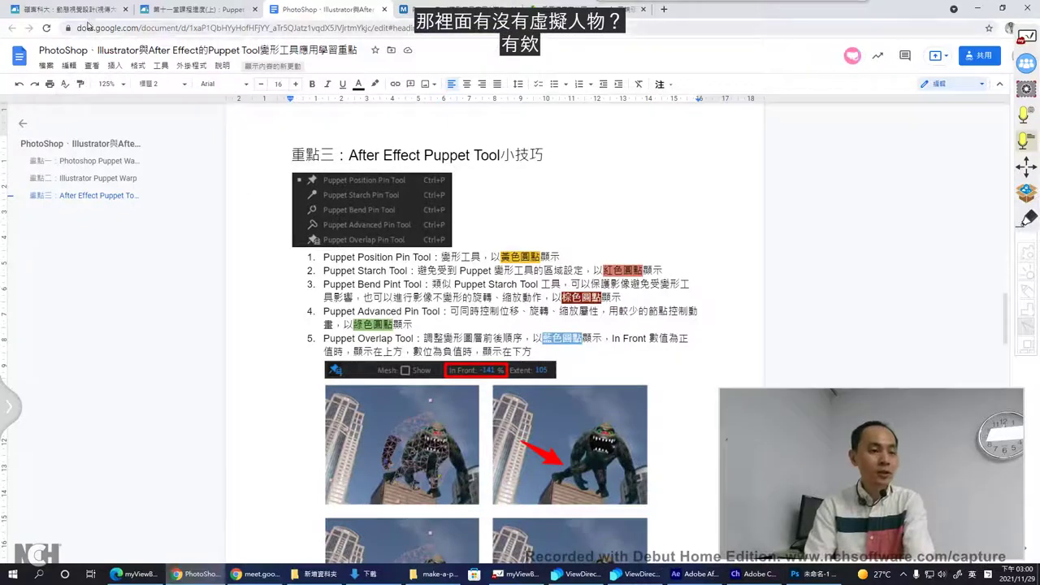
{"action": "left_click", "coordinate": [665, 9]}
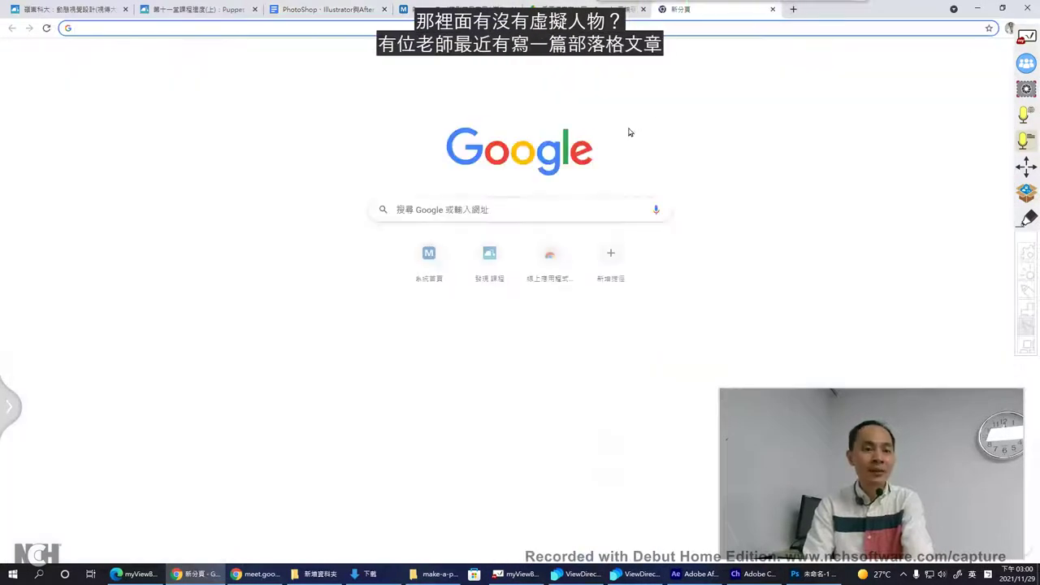
{"action": "type", "text": "h"}
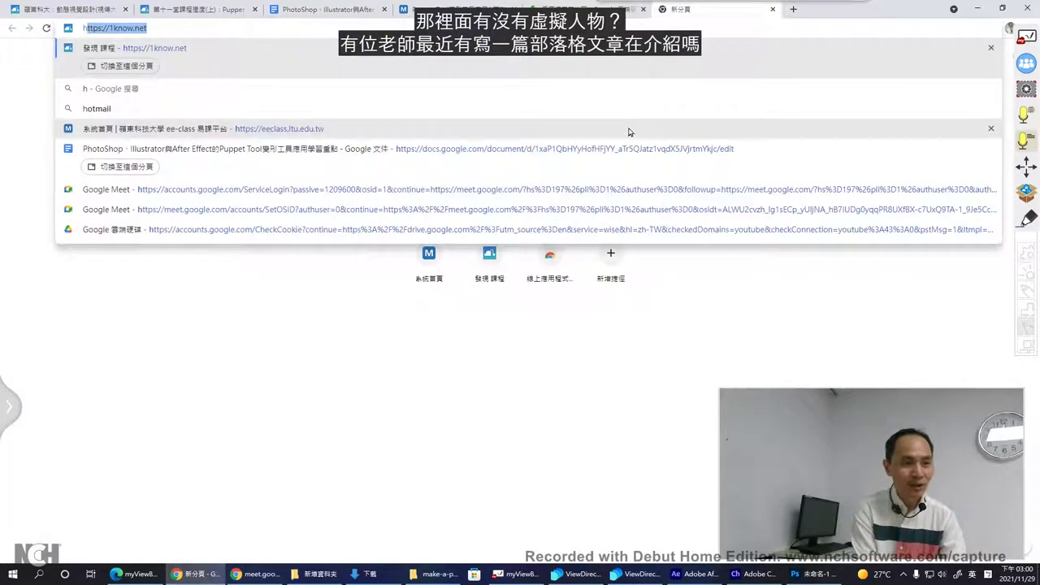
{"action": "type", "text": "armonica80."}
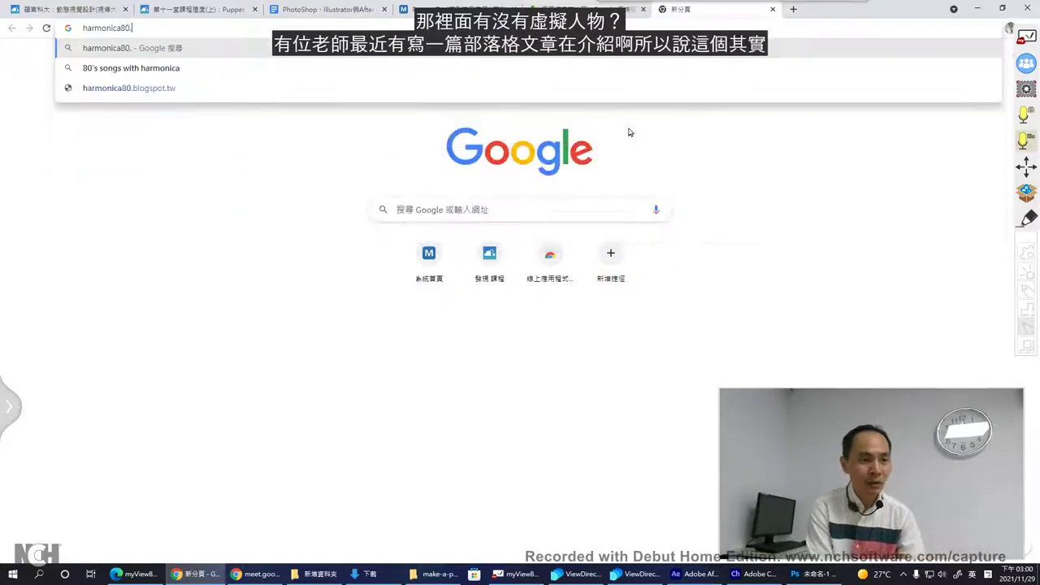
{"action": "type", "text": "blogspot.tw"}
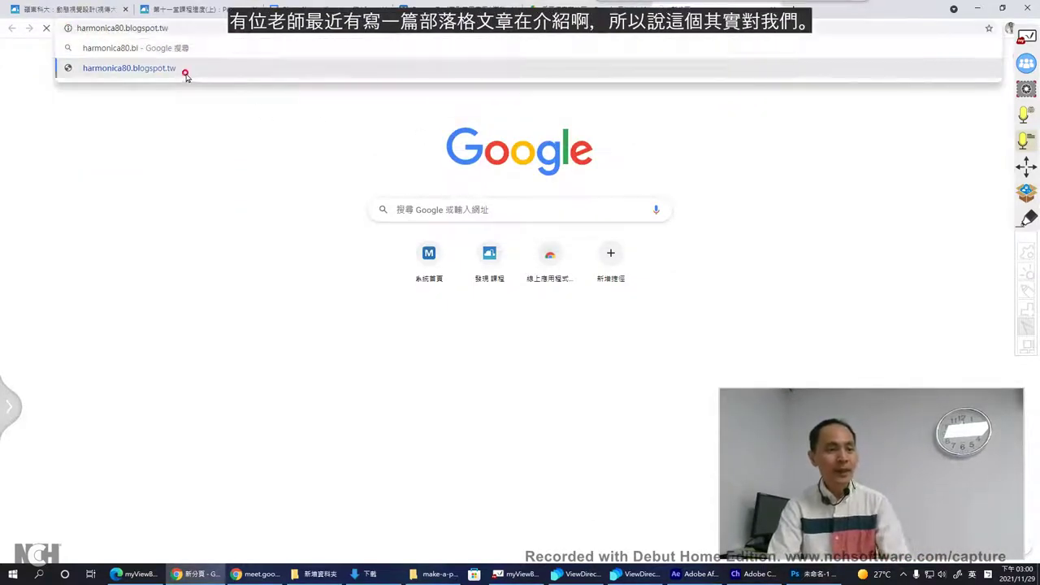
{"action": "left_click", "coordinate": [186, 68]}
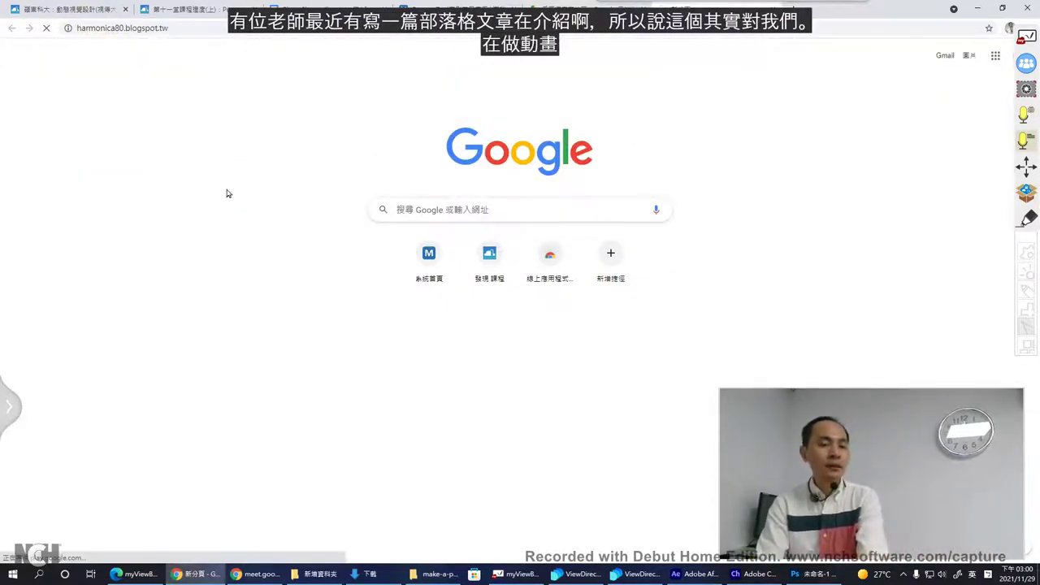
Open the November 16, 2021 blog article about using OBS on a mobile device with Line virtual avatars
{"action": "scroll", "coordinate": [230, 232], "scroll_direction": "down", "scroll_amount": 2}
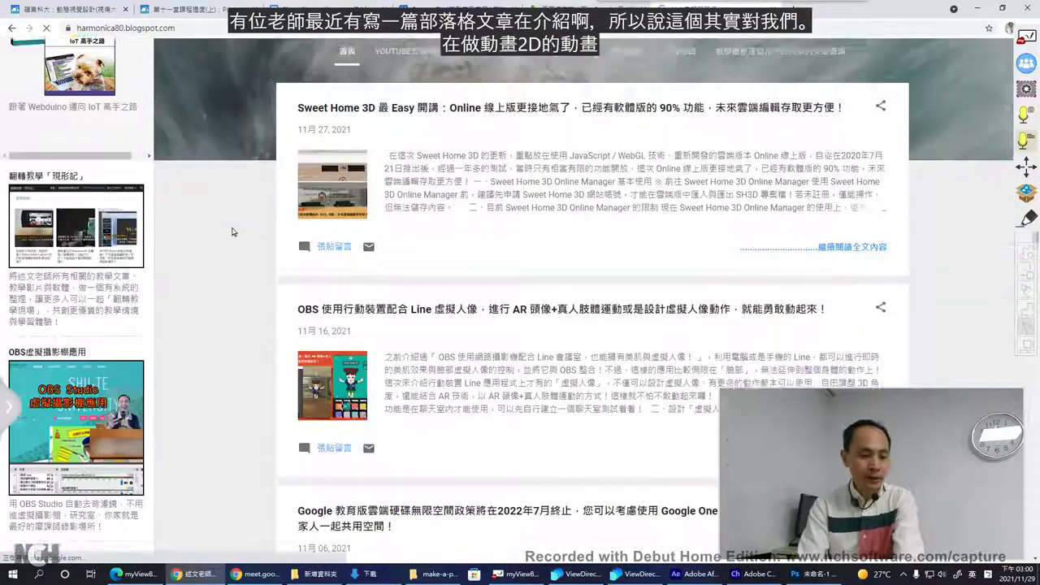
{"action": "scroll", "coordinate": [232, 232], "scroll_direction": "down", "scroll_amount": 1}
{"action": "left_click", "coordinate": [605, 232]}
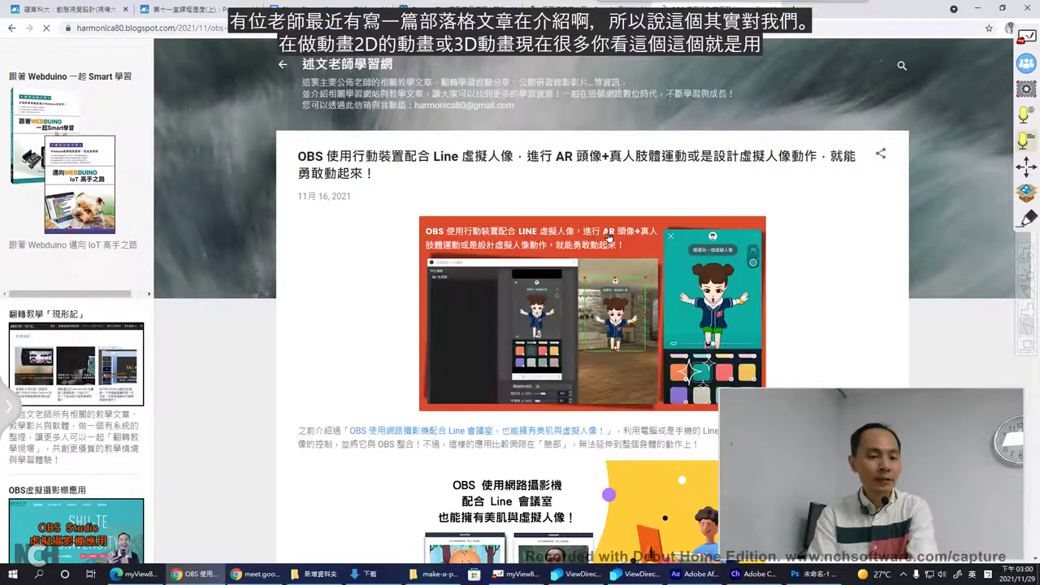
Examine the article's Line avatar, background and AR examples down to the OBS integration section, and return to Adobe Character Animator
{"action": "scroll", "coordinate": [715, 305], "scroll_direction": "down", "scroll_amount": 5}
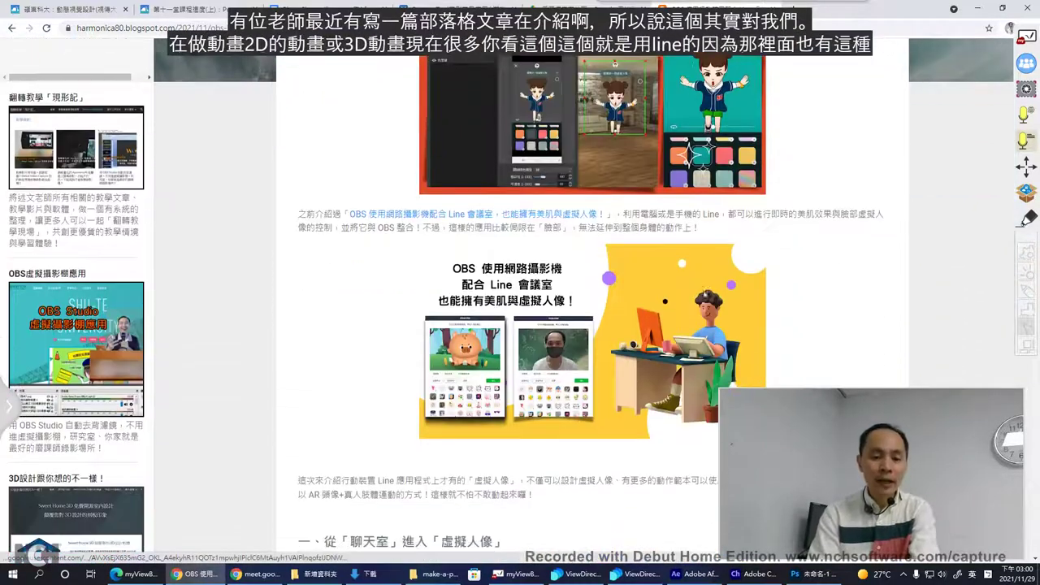
{"action": "scroll", "coordinate": [697, 290], "scroll_direction": "down", "scroll_amount": 15}
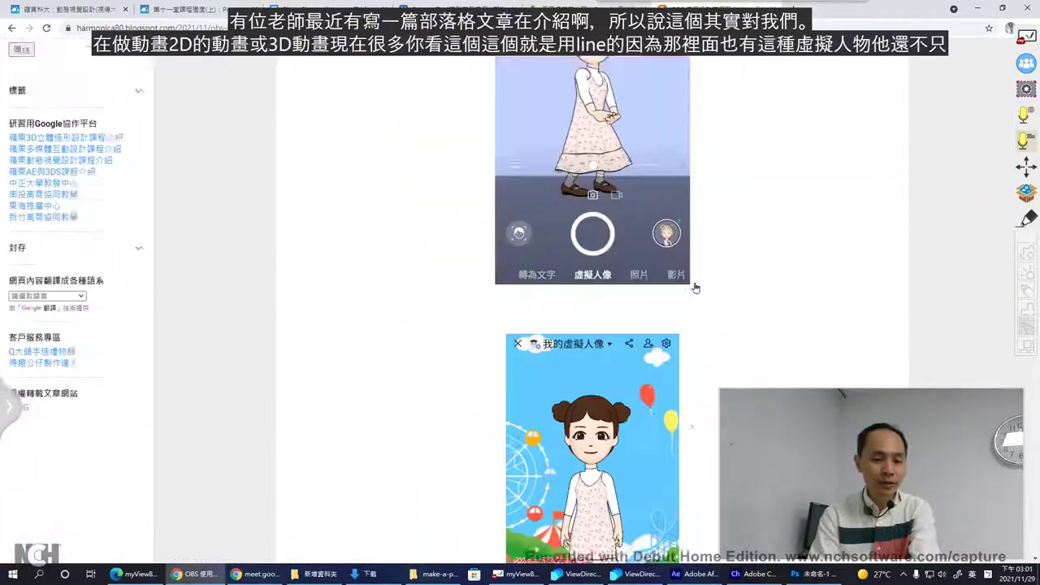
{"action": "scroll", "coordinate": [695, 288], "scroll_direction": "down", "scroll_amount": 15}
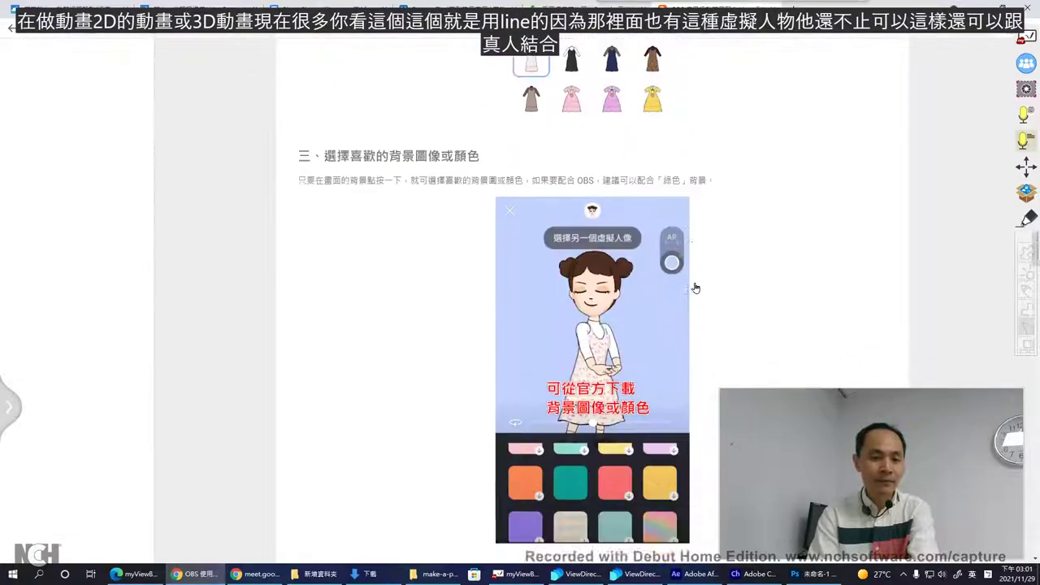
{"action": "scroll", "coordinate": [695, 287], "scroll_direction": "down", "scroll_amount": 7}
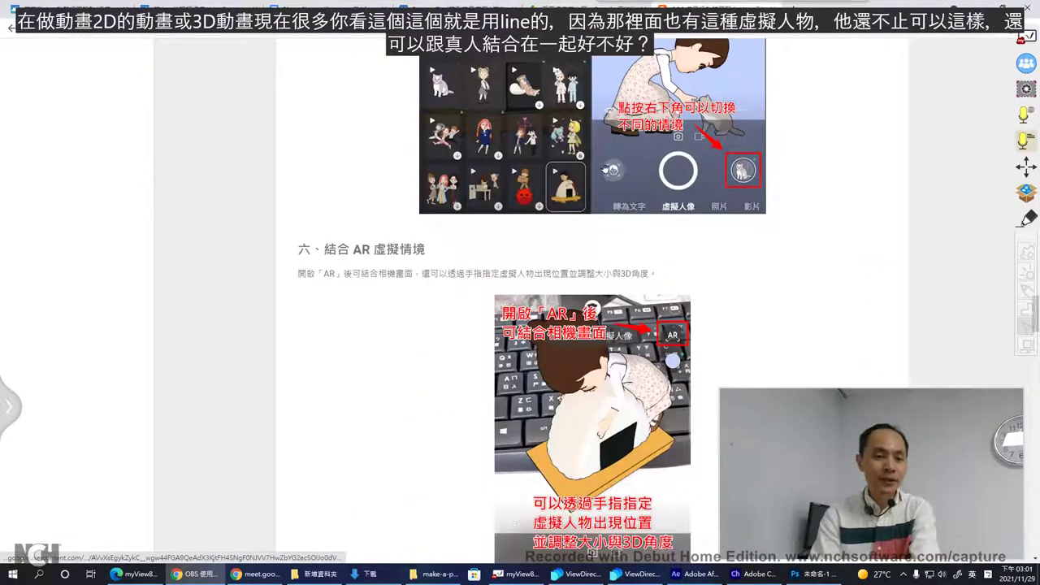
{"action": "scroll", "coordinate": [605, 167], "scroll_direction": "down", "scroll_amount": 3}
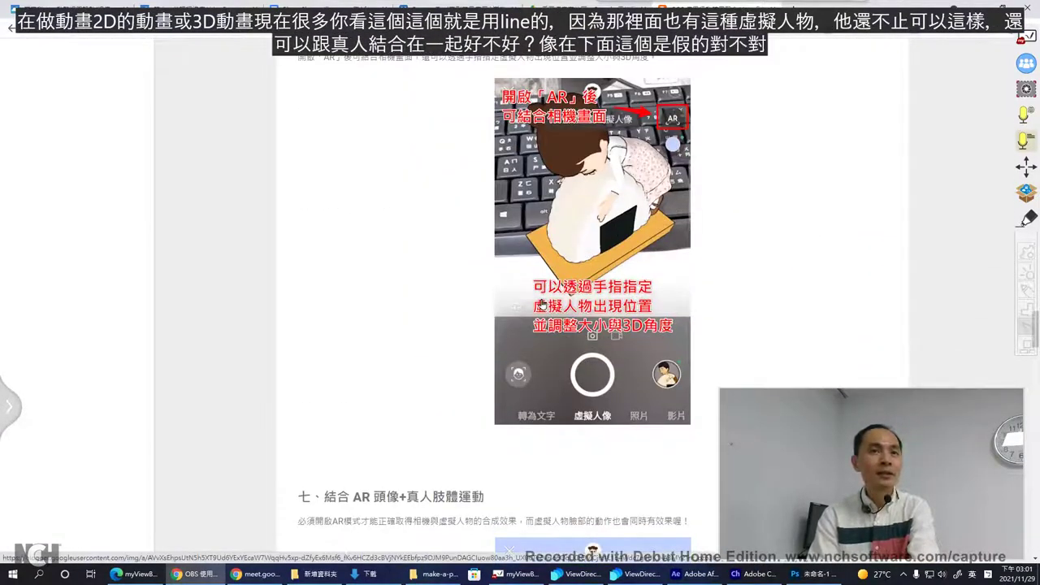
{"action": "scroll", "coordinate": [384, 295], "scroll_direction": "down", "scroll_amount": 10}
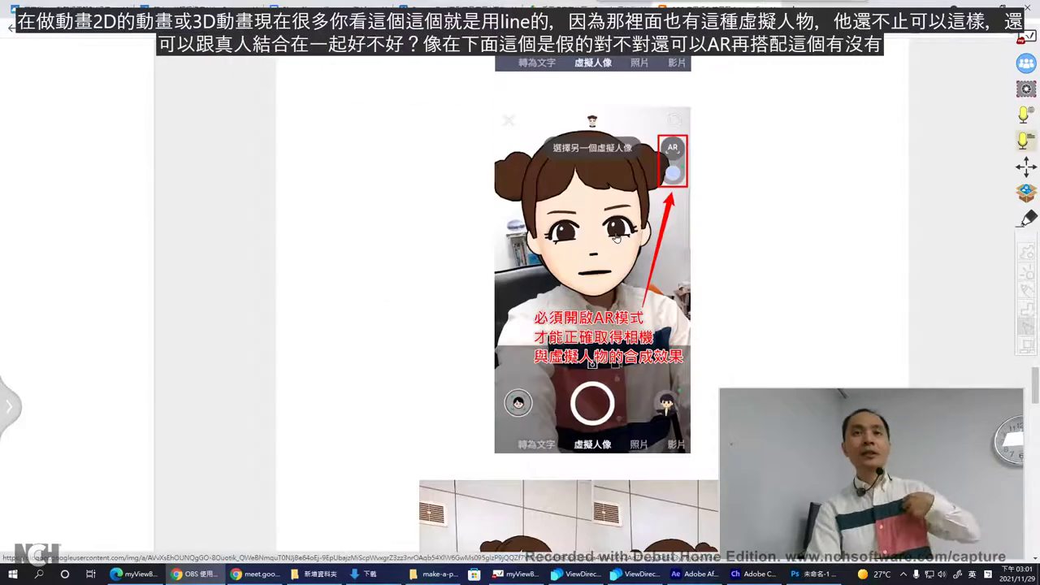
{"action": "scroll", "coordinate": [615, 243], "scroll_direction": "down", "scroll_amount": 1}
{"action": "scroll", "coordinate": [615, 236], "scroll_direction": "down", "scroll_amount": 4}
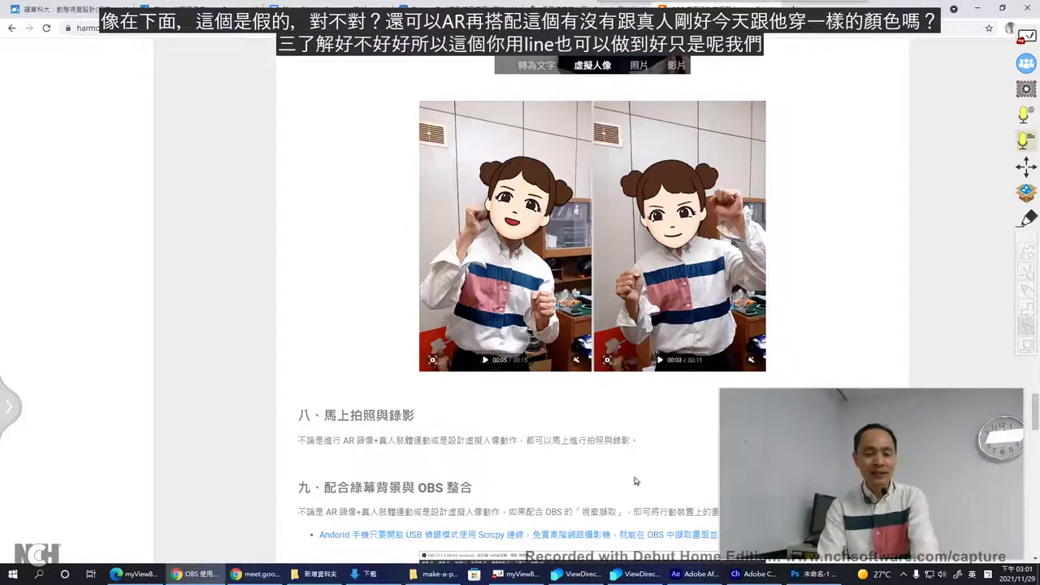
{"action": "left_click", "coordinate": [751, 574]}
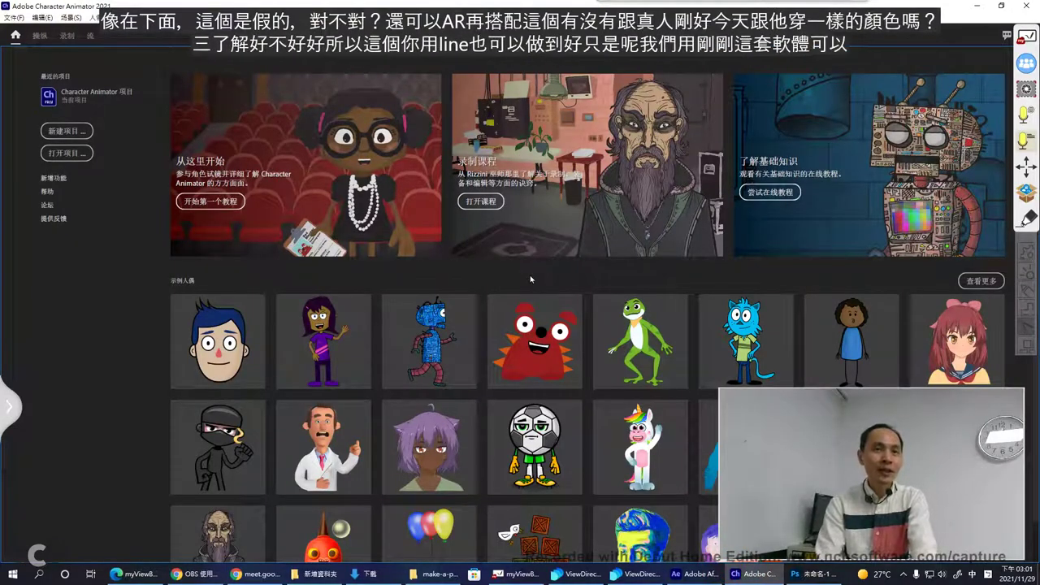